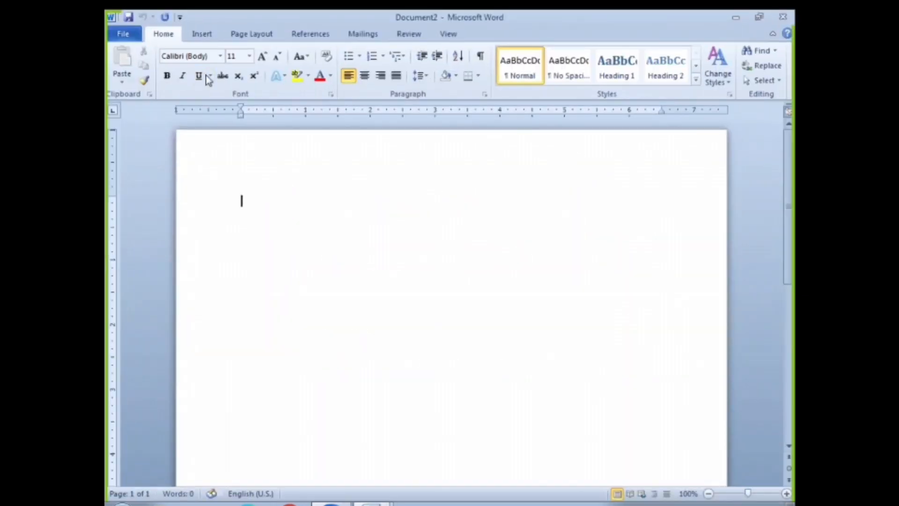
# - Insert a clustered column chart into the blank document
pyautogui.click(202, 36)
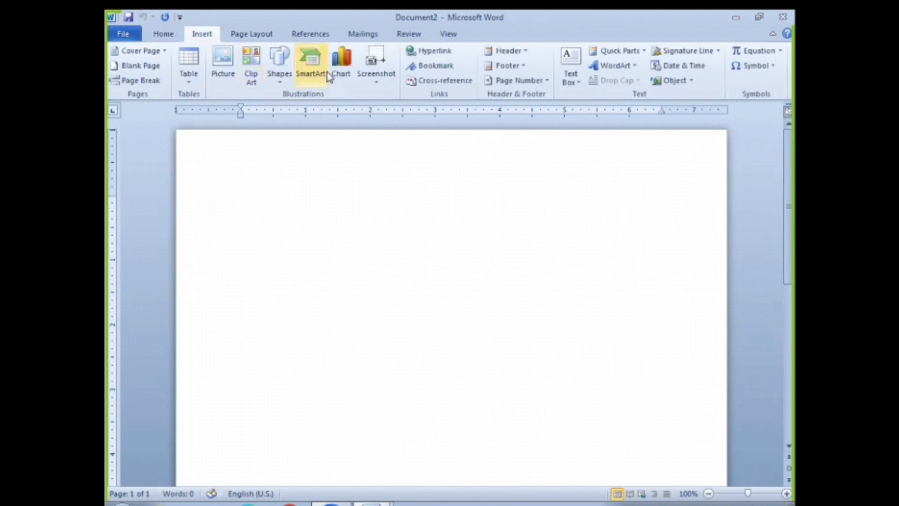
pyautogui.click(340, 77)
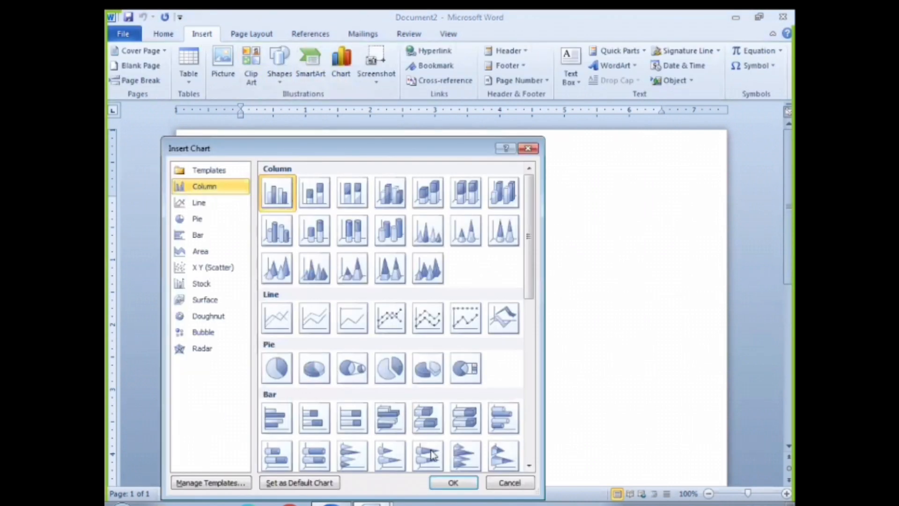
pyautogui.click(455, 485)
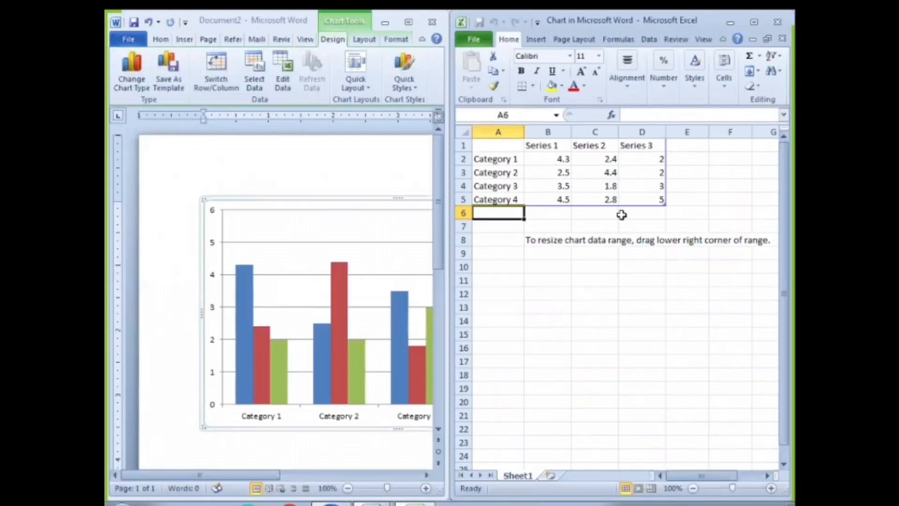
# - Set the font of cells A1:E10 in the chart data sheet to the HIMALAYA TT font
pyautogui.click(550, 171)
pyautogui.moveTo(487, 142); pyautogui.dragTo(688, 228)
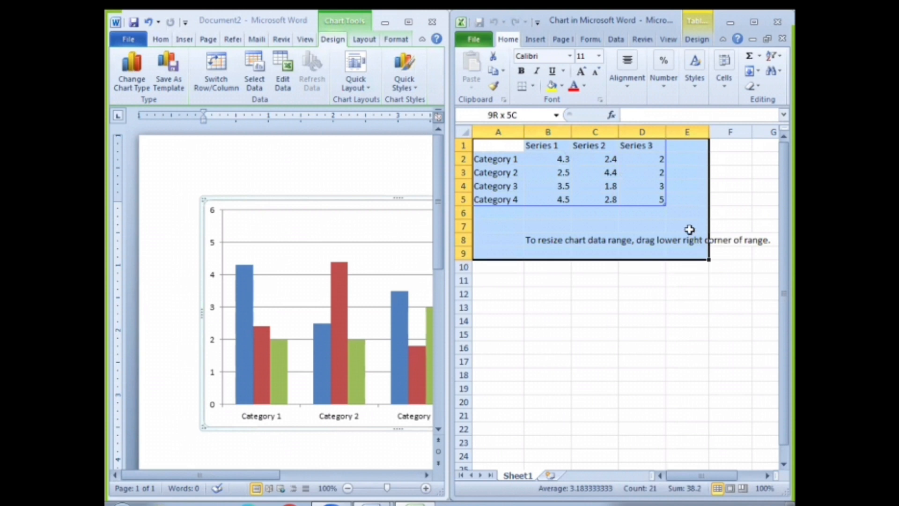
pyautogui.click(728, 211)
pyautogui.moveTo(494, 147); pyautogui.dragTo(683, 265)
pyautogui.click(548, 57)
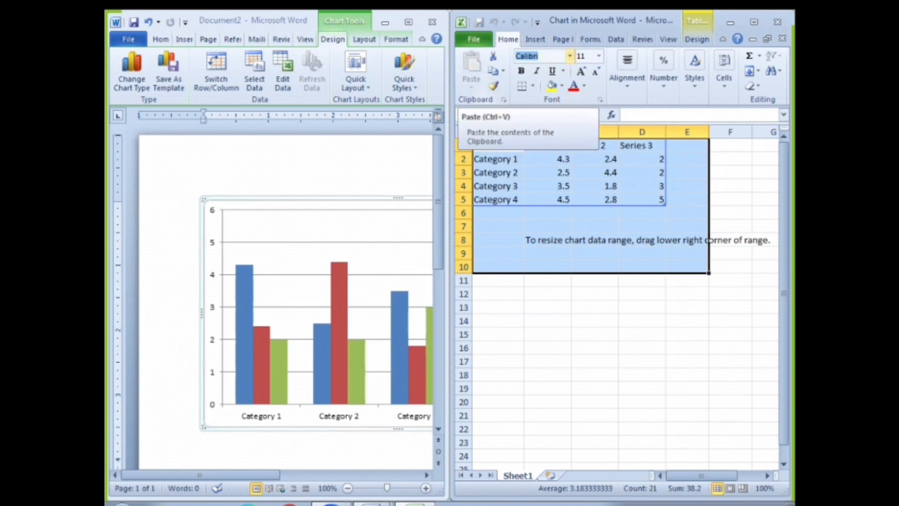
pyautogui.write('Him')
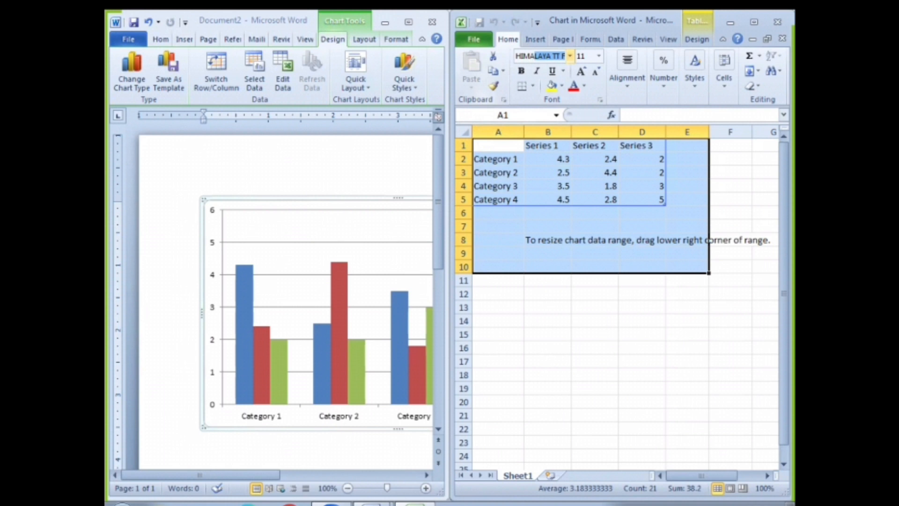
pyautogui.press('Return')
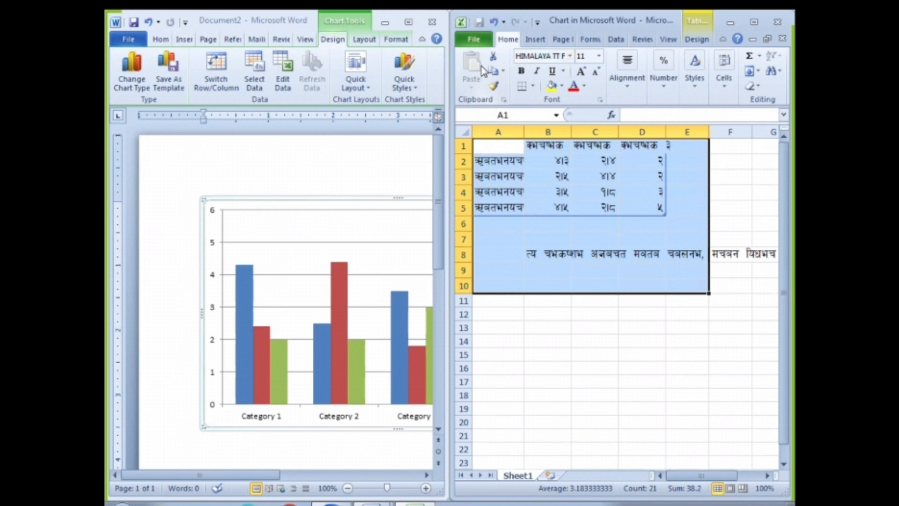
# - Replace the Series 1 header in B1 with "%fqf" (छात्रा)
pyautogui.click(536, 146)
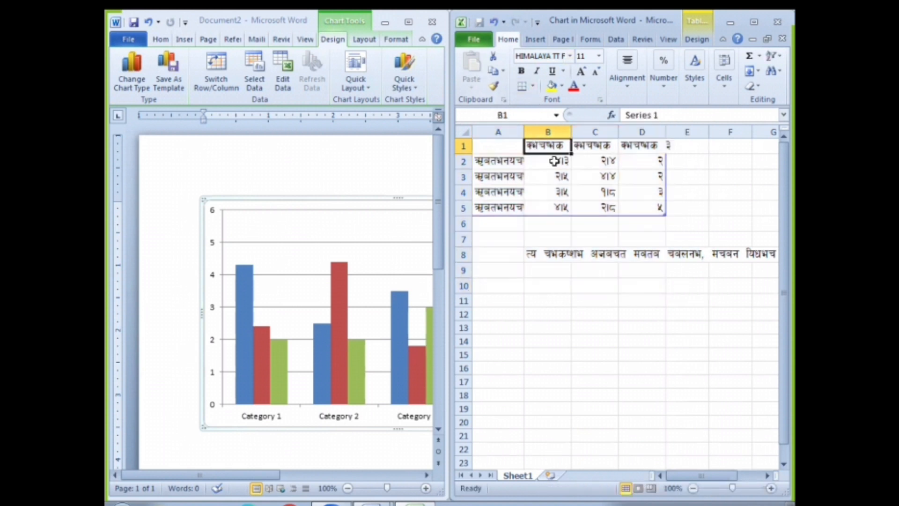
pyautogui.click(585, 146)
pyautogui.click(639, 145)
pyautogui.click(550, 148)
pyautogui.press('BackSpace')
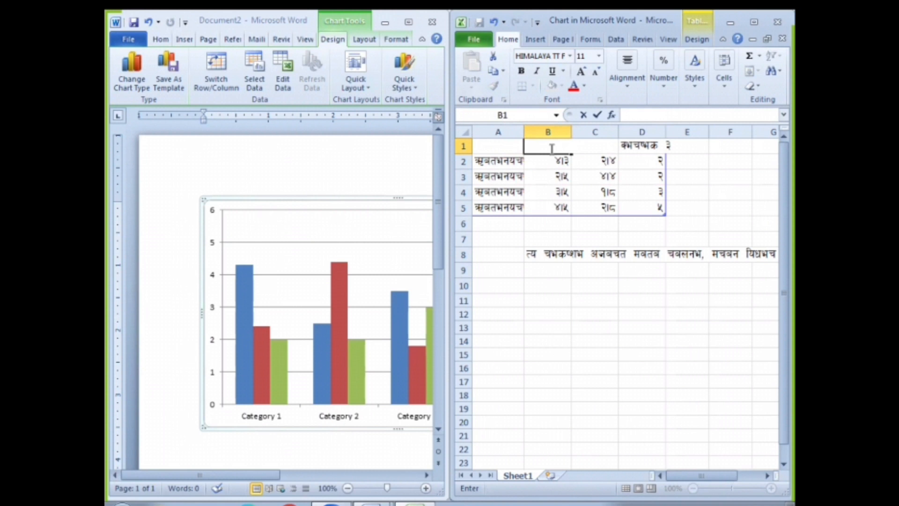
pyautogui.write('%')
pyautogui.press('BackSpace')
pyautogui.write('%fqf')
# - Replace the header in C1 with "%fq" (छात्र) and the header in D1 with "hDdf" (जम्मा)
pyautogui.click(576, 146)
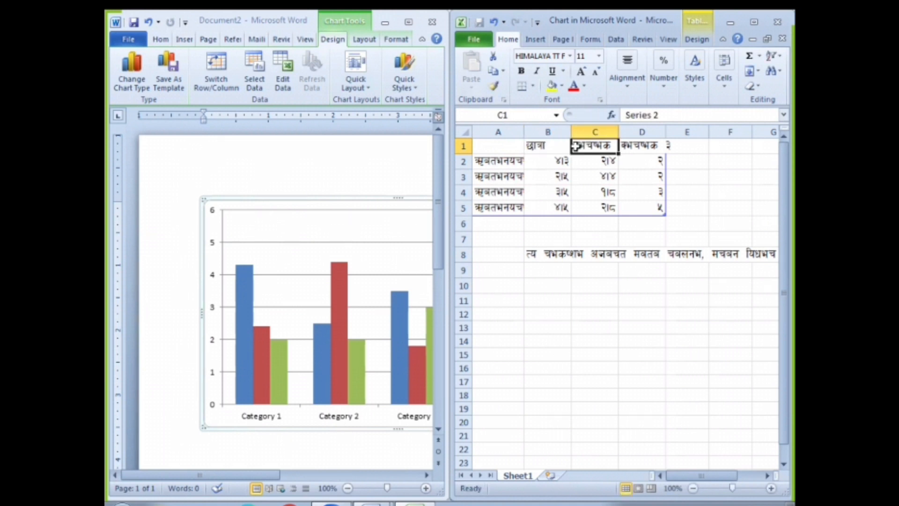
pyautogui.write('%fq')
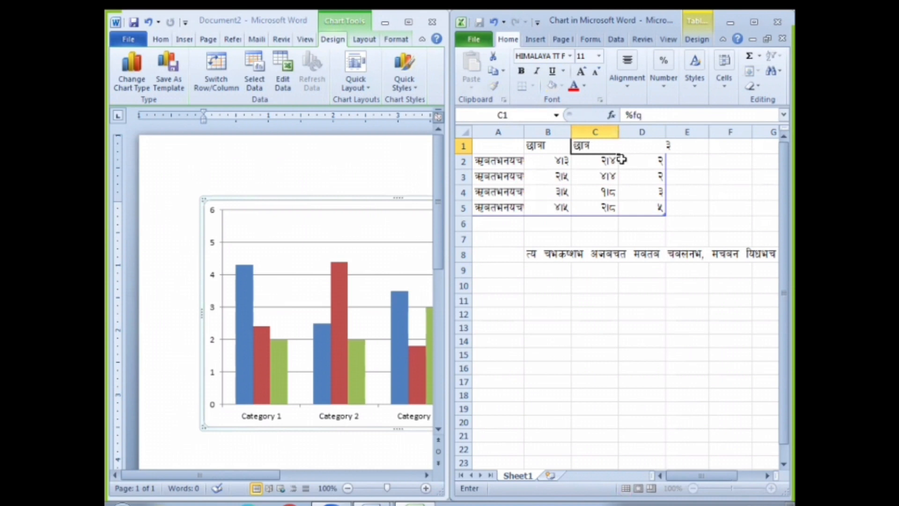
pyautogui.click(621, 160)
pyautogui.click(631, 147)
pyautogui.write('f')
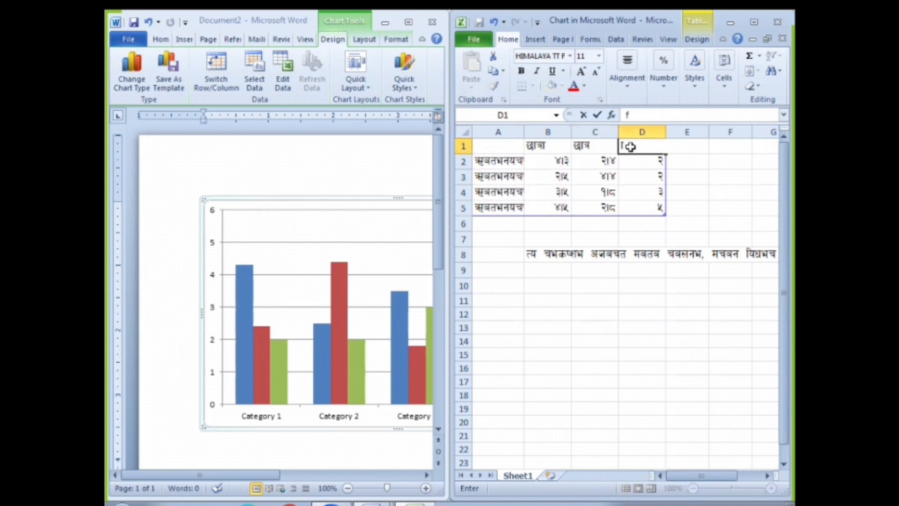
pyautogui.write('j')
pyautogui.press('BackSpace')
pyautogui.press('BackSpace')
pyautogui.write('hDdf')
# - Enter "s|Iff 4" in A2 and continue the category labels through "s|Iff 7" in A5
pyautogui.click(499, 163)
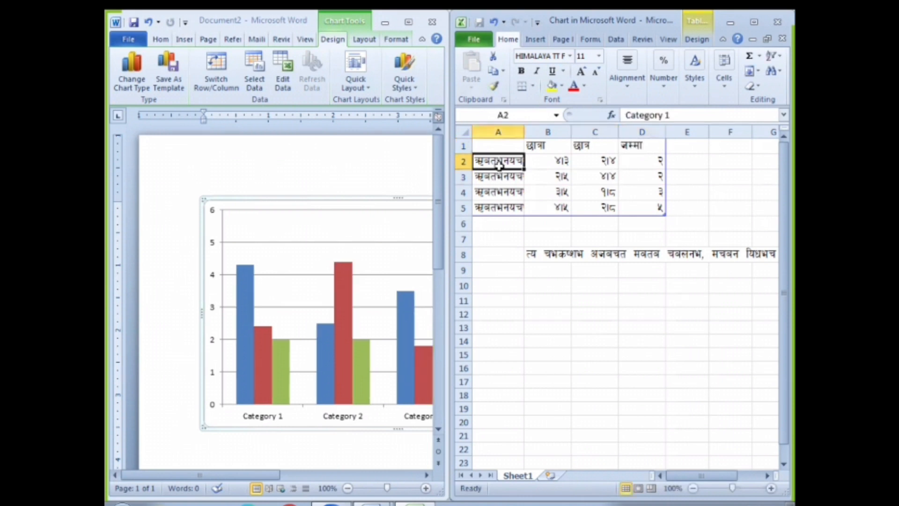
pyautogui.write('s')
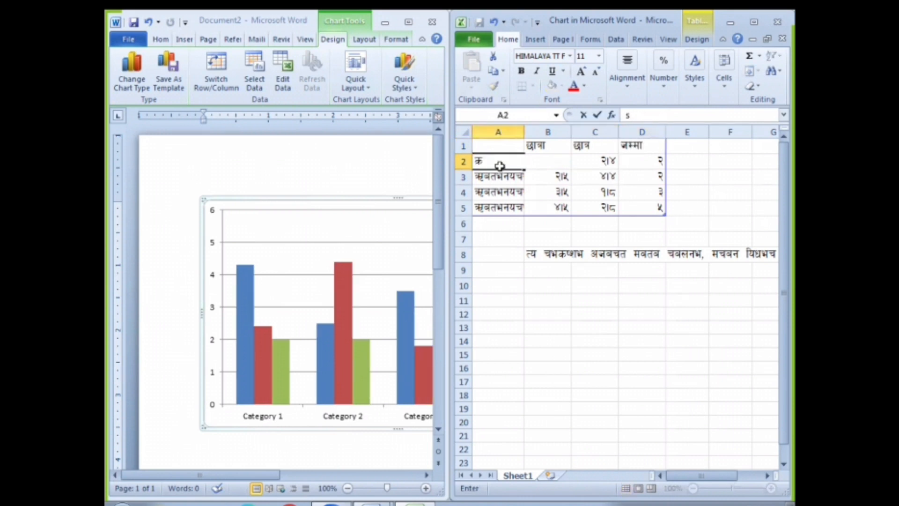
pyautogui.write('|Iff 4')
pyautogui.press('Return')
pyautogui.write('s|Iff 5')
pyautogui.moveTo(500, 163); pyautogui.dragTo(523, 208)
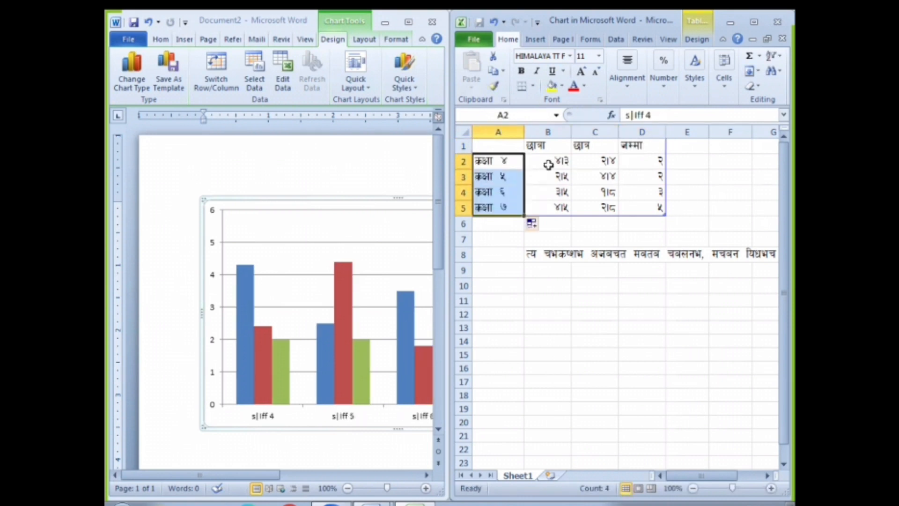
# - Clear the sample values from cells B2:D5
pyautogui.click(548, 165)
pyautogui.click(582, 189)
pyautogui.moveTo(551, 161); pyautogui.dragTo(634, 200)
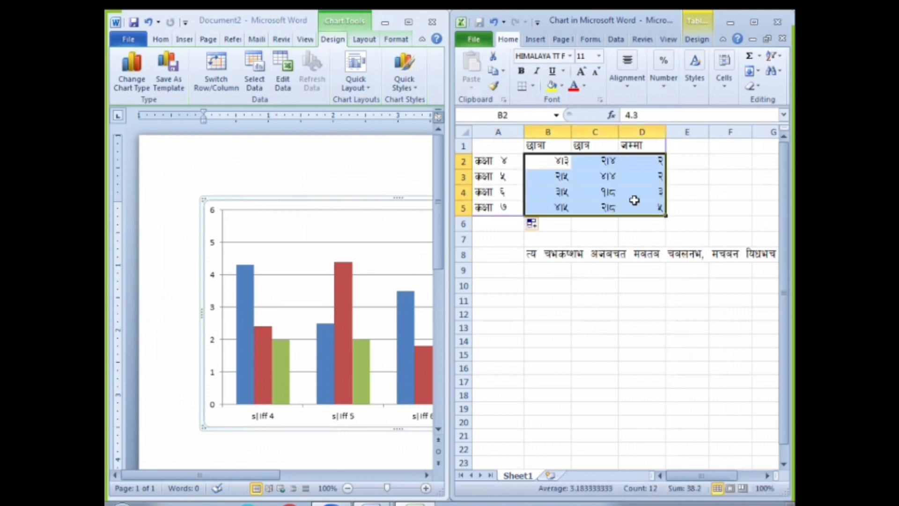
pyautogui.press('Delete')
pyautogui.click(537, 145)
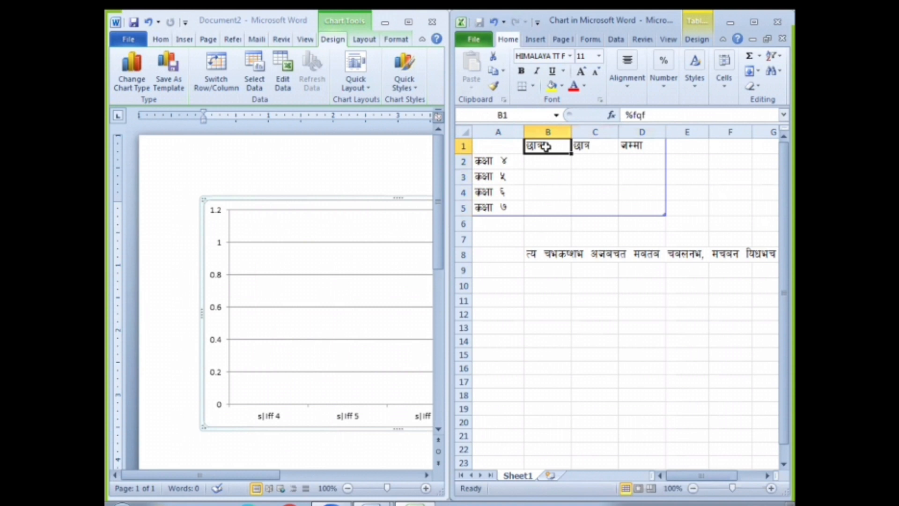
pyautogui.click(588, 145)
pyautogui.click(631, 149)
pyautogui.click(475, 165)
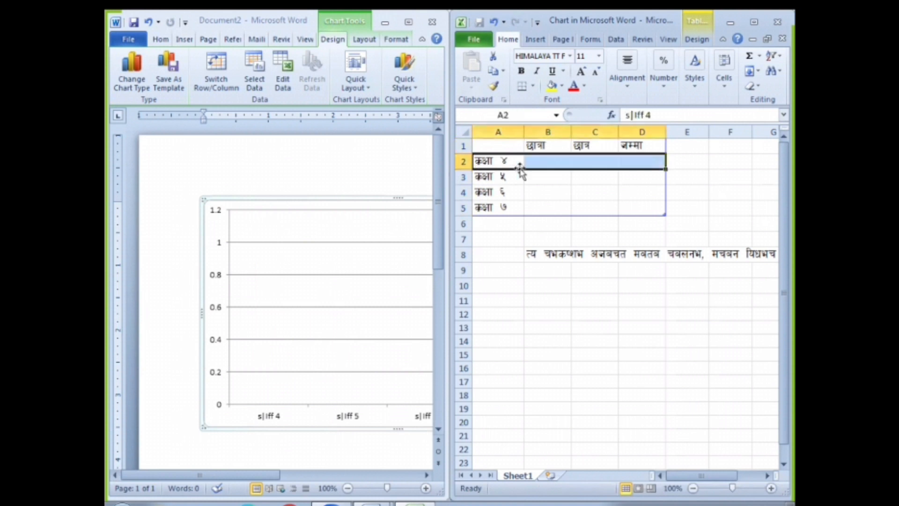
pyautogui.click(532, 166)
pyautogui.moveTo(538, 168); pyautogui.dragTo(635, 204)
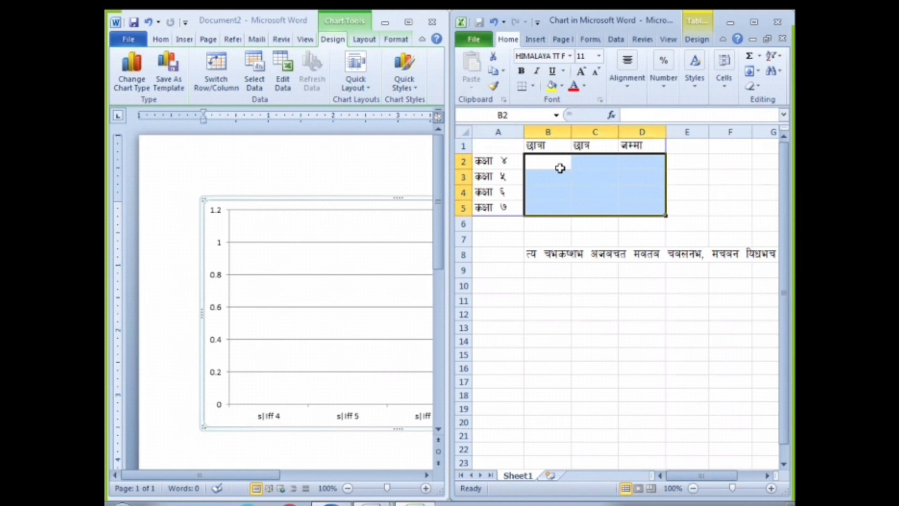
pyautogui.click(560, 168)
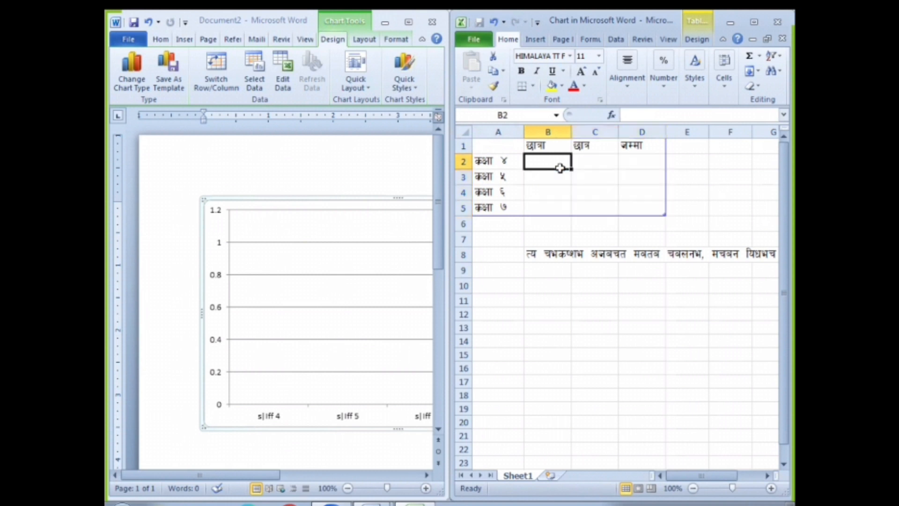
pyautogui.click(587, 166)
pyautogui.click(609, 191)
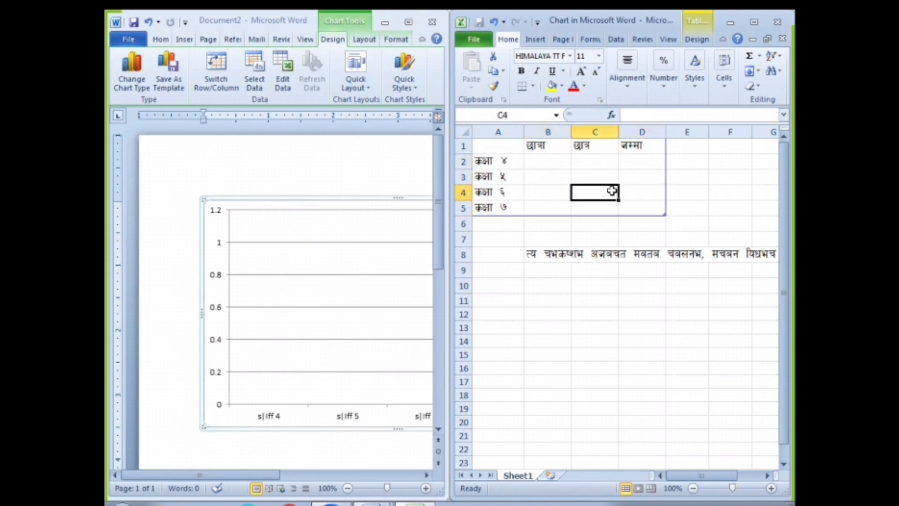
pyautogui.click(564, 173)
# - Fill B2:B5 with 52, 65, 25 and 78, and C2:C5 with 85, 75, 75 and 88
pyautogui.click(547, 163)
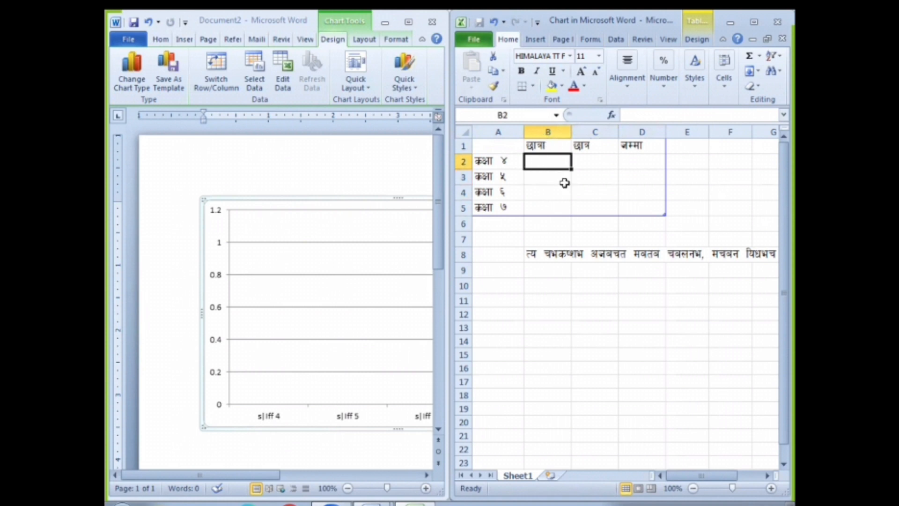
pyautogui.write('52')
pyautogui.click(586, 148)
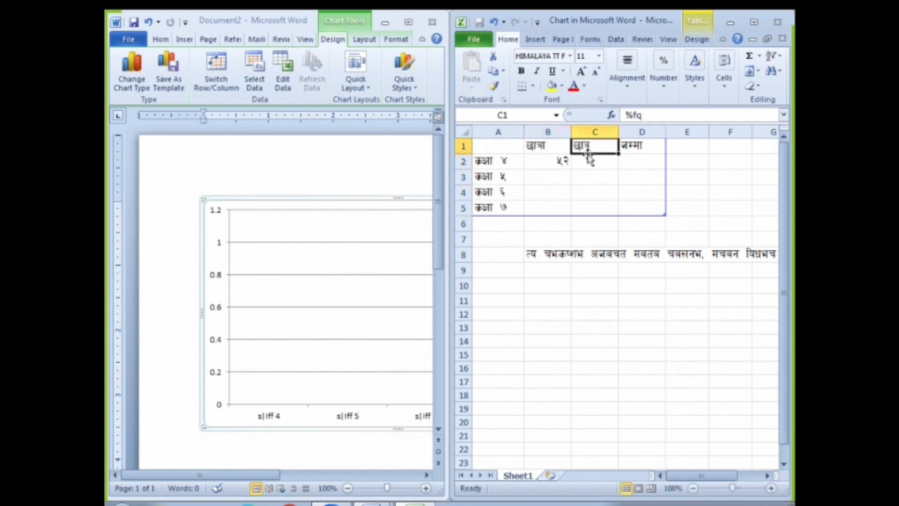
pyautogui.click(587, 159)
pyautogui.write('85')
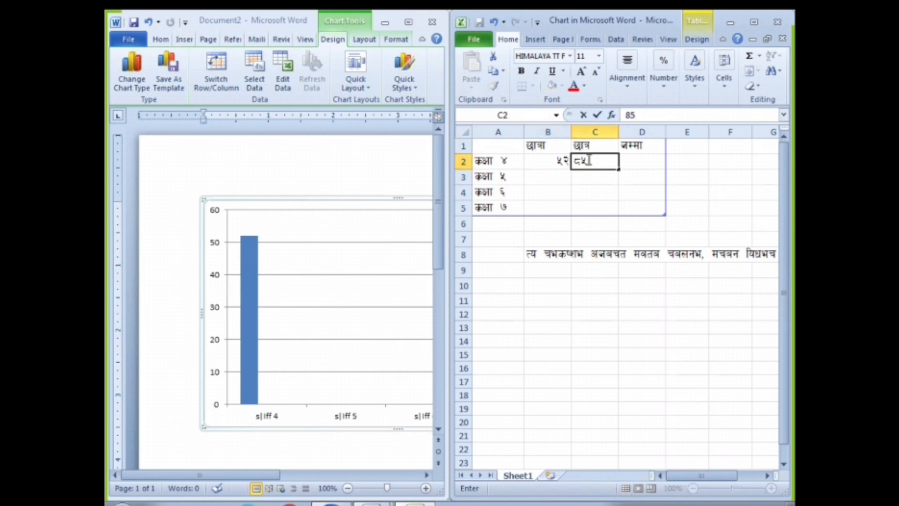
pyautogui.click(550, 173)
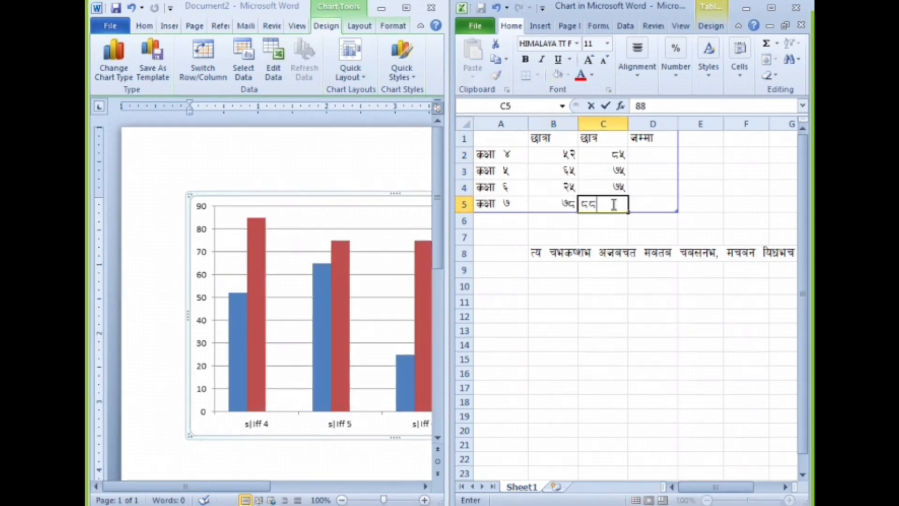
pyautogui.click(628, 173)
# - Fill the जम्मा column with the formula =[@[%fqf]]+[@[%fq]], starting in D2
pyautogui.click(634, 161)
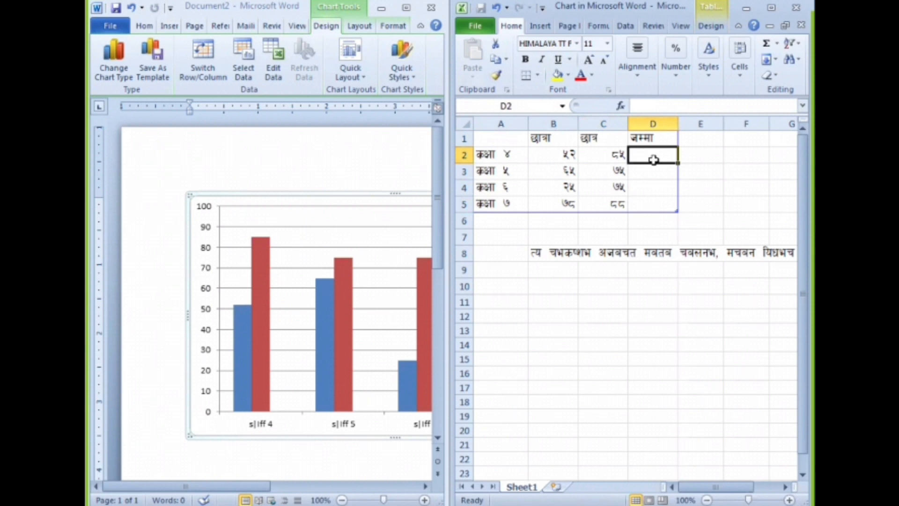
pyautogui.write('=')
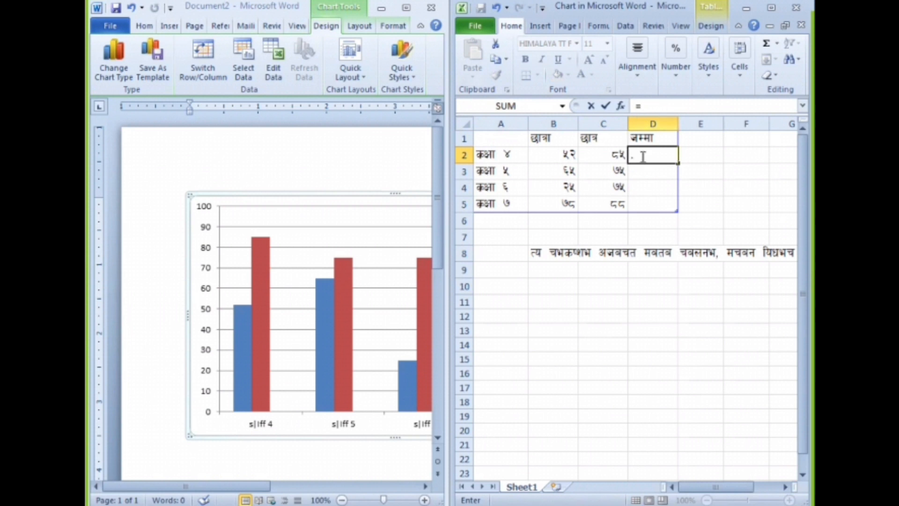
pyautogui.click(562, 160)
pyautogui.write('+')
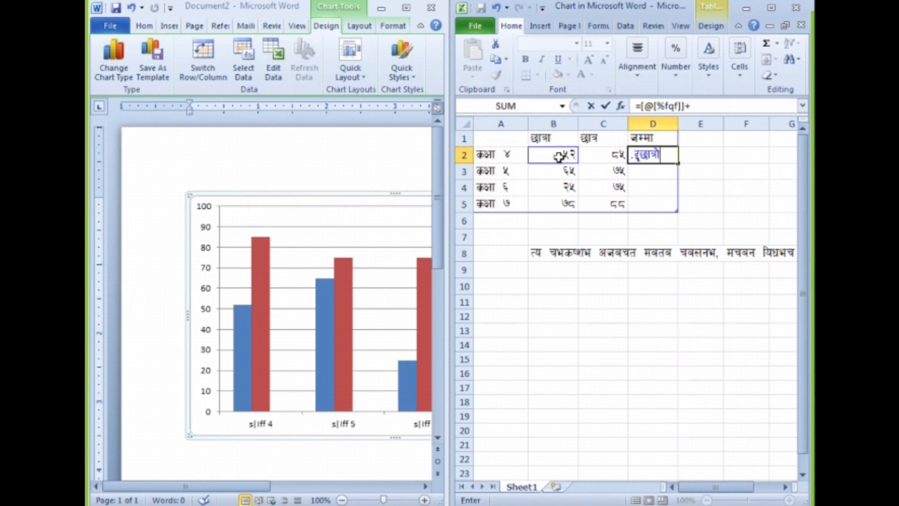
pyautogui.click(605, 157)
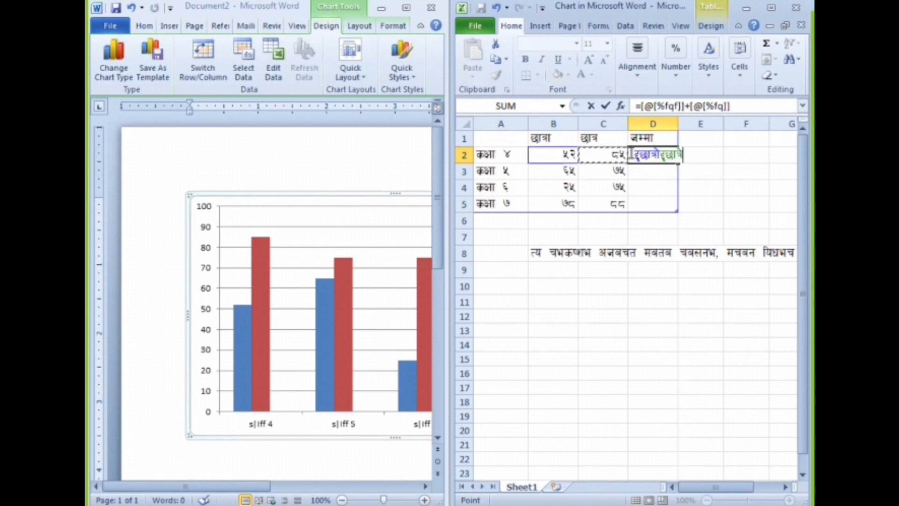
pyautogui.doubleClick(687, 108)
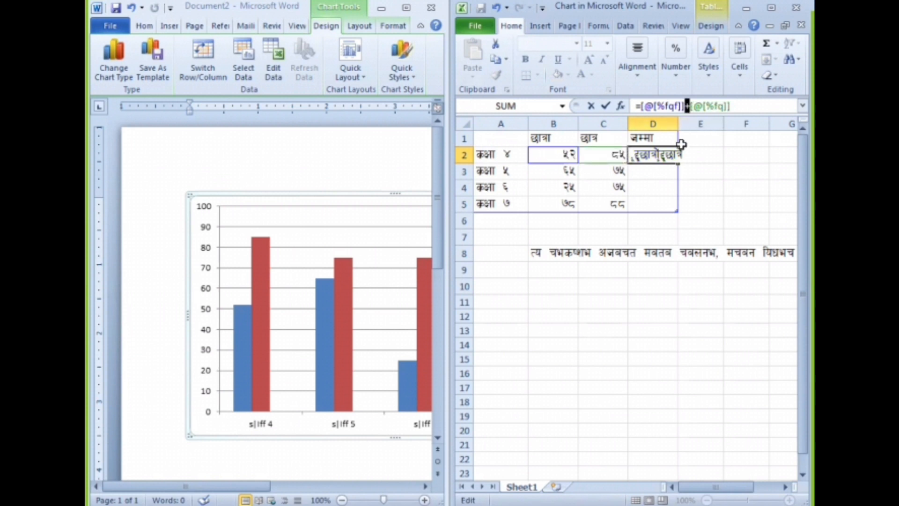
pyautogui.click(719, 107)
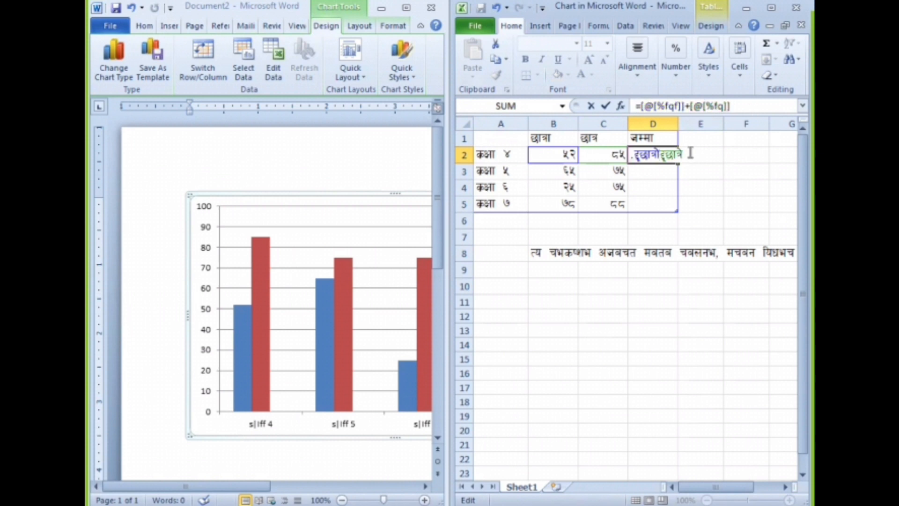
pyautogui.press('Return')
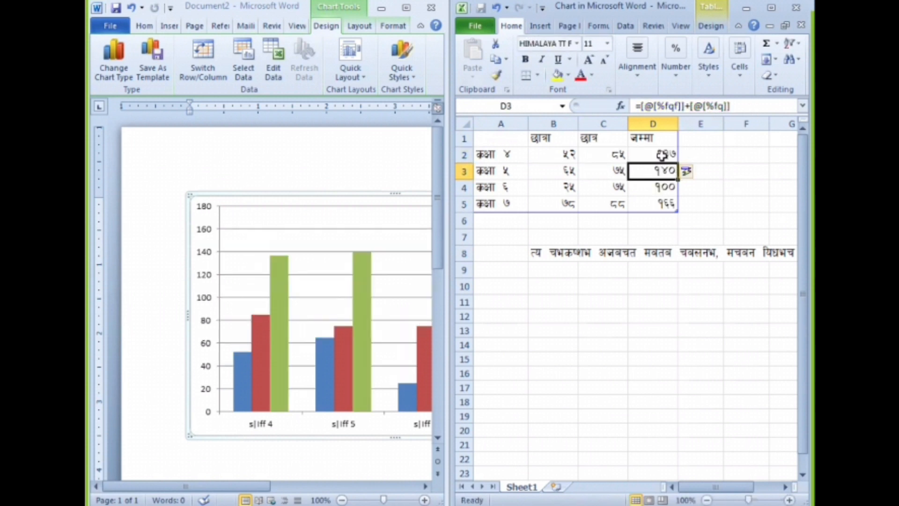
# - Check the calculated cells in the जम्मा column and close the chart data sheet
pyautogui.moveTo(662, 151); pyautogui.dragTo(661, 204)
pyautogui.click(712, 205)
pyautogui.click(645, 173)
pyautogui.click(659, 203)
pyautogui.click(648, 176)
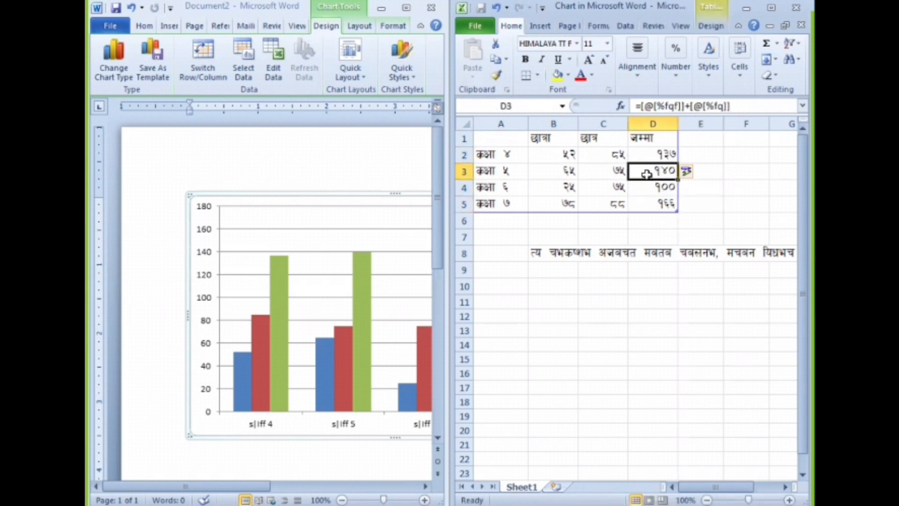
pyautogui.click(605, 158)
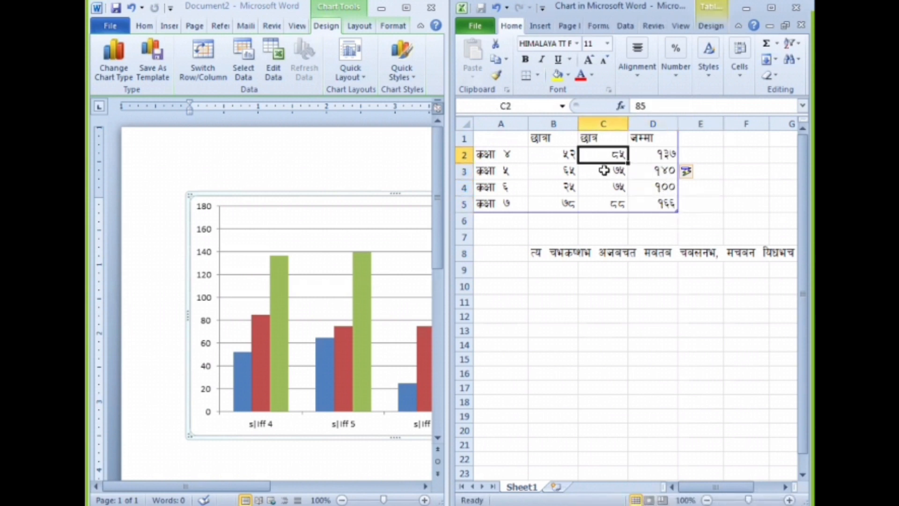
pyautogui.click(801, 8)
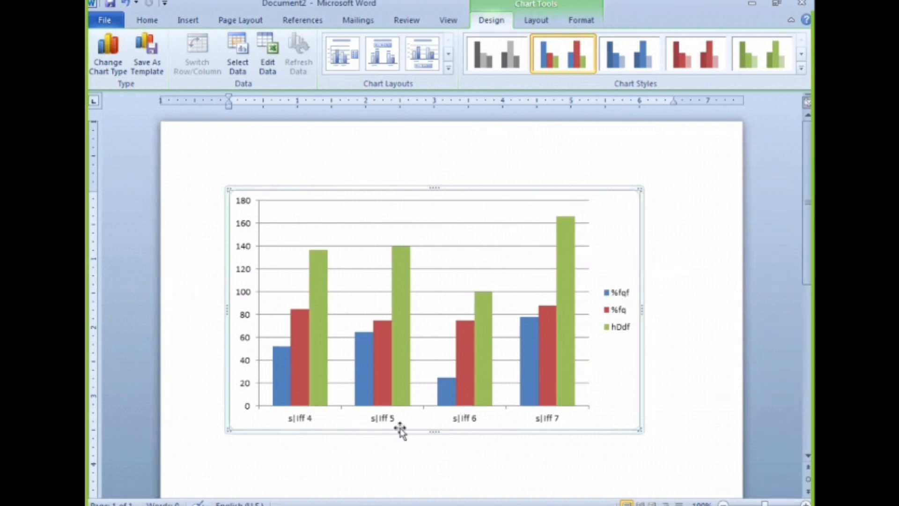
# - Change the selected chart's text font to HIMALAYA TT and look over the Nepali labels in the chart
pyautogui.moveTo(568, 400)
pyautogui.click(147, 19)
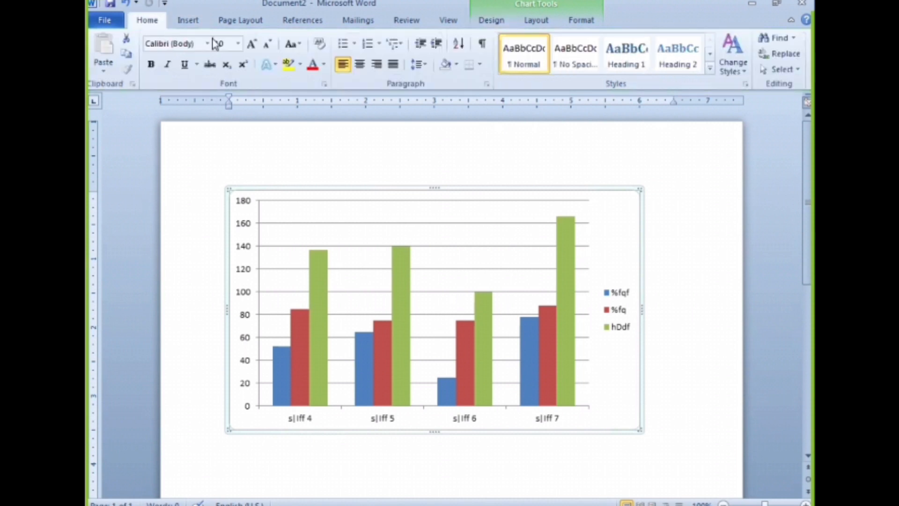
pyautogui.click(178, 44)
pyautogui.write('Hi')
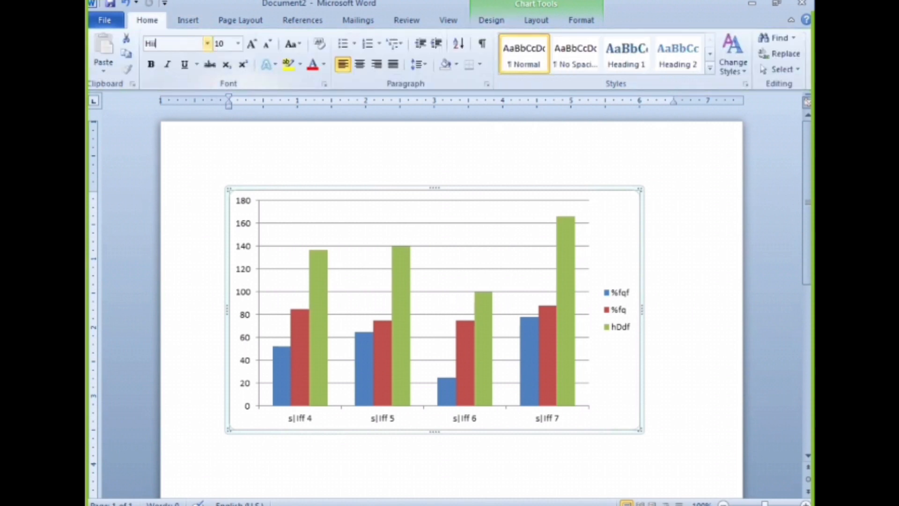
pyautogui.write('ma')
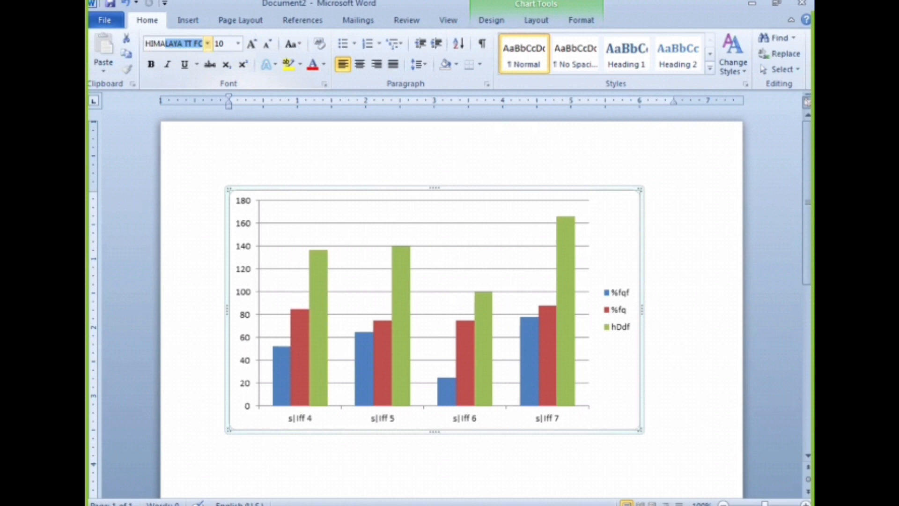
pyautogui.press('Return')
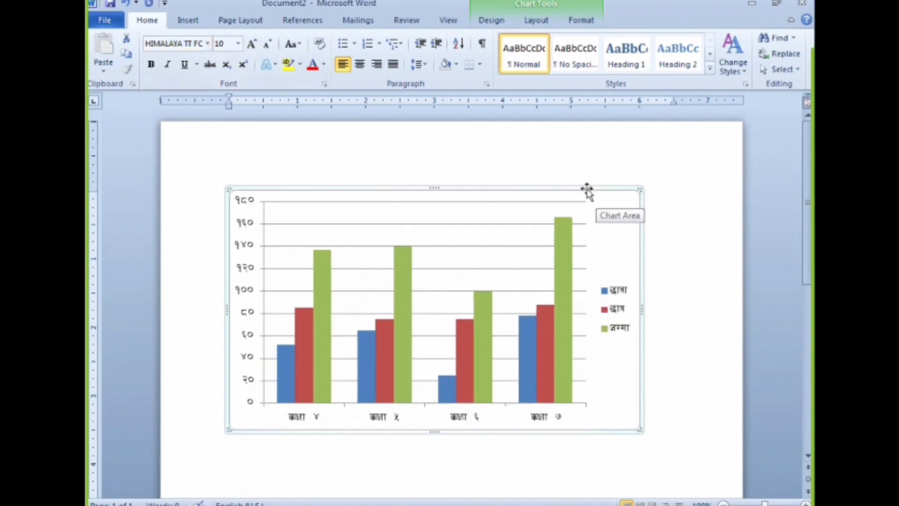
pyautogui.scroll(-3, 617, 317)
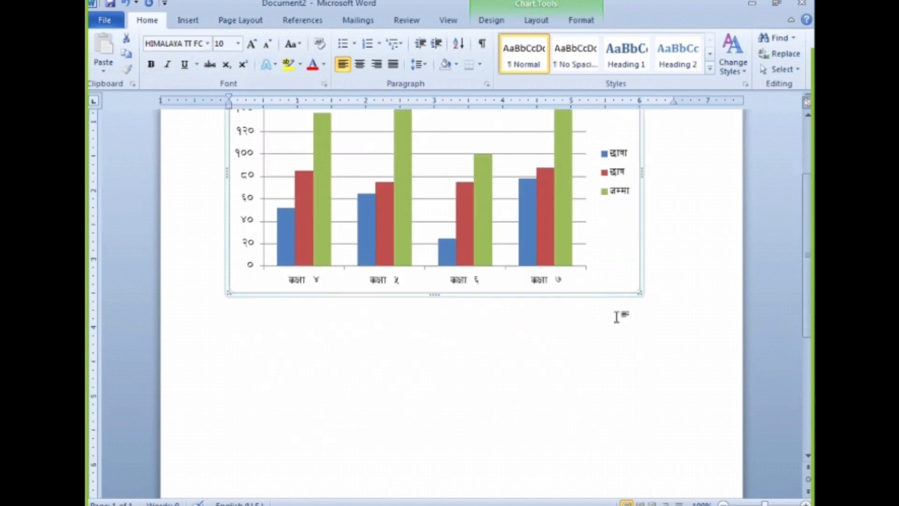
pyautogui.scroll(3, 612, 315)
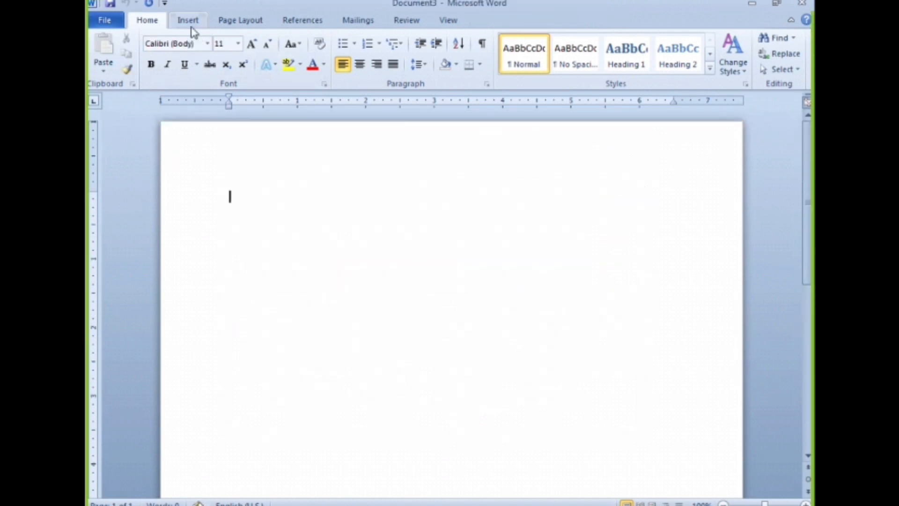
# - Insert a clustered column chart into the blank document
pyautogui.click(189, 22)
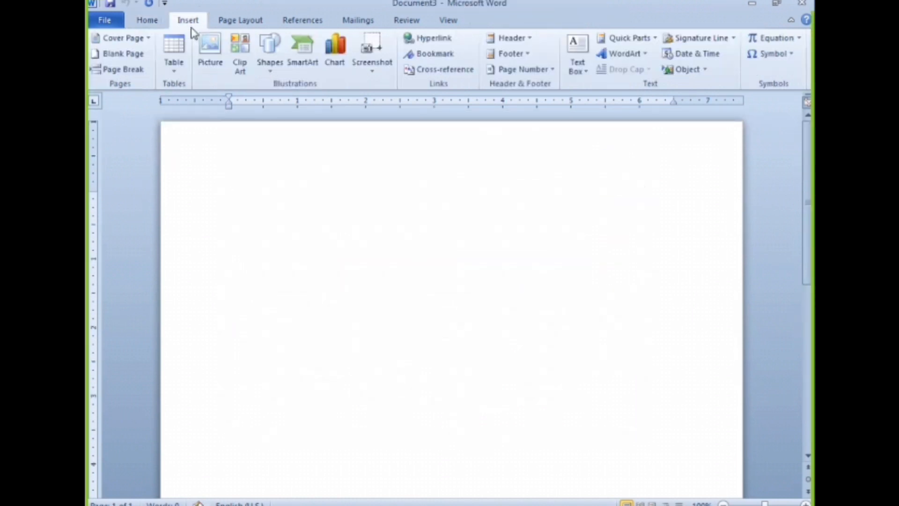
pyautogui.click(331, 75)
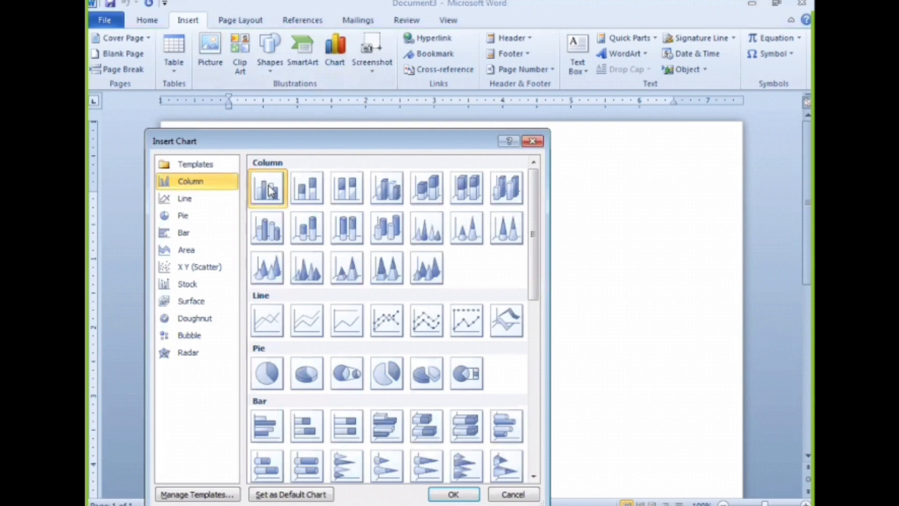
pyautogui.click(453, 494)
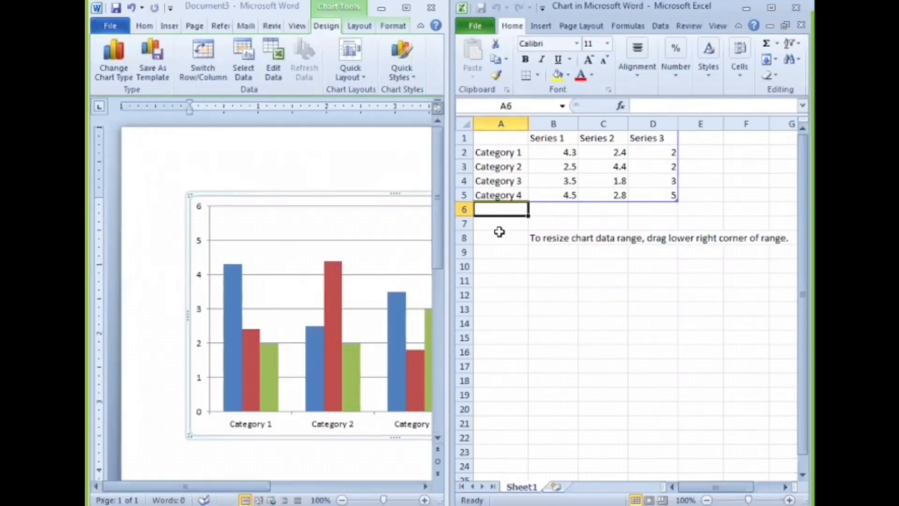
# - Replace the series headers in B1:D1 of the chart data sheet with income, expenses and total
pyautogui.click(549, 149)
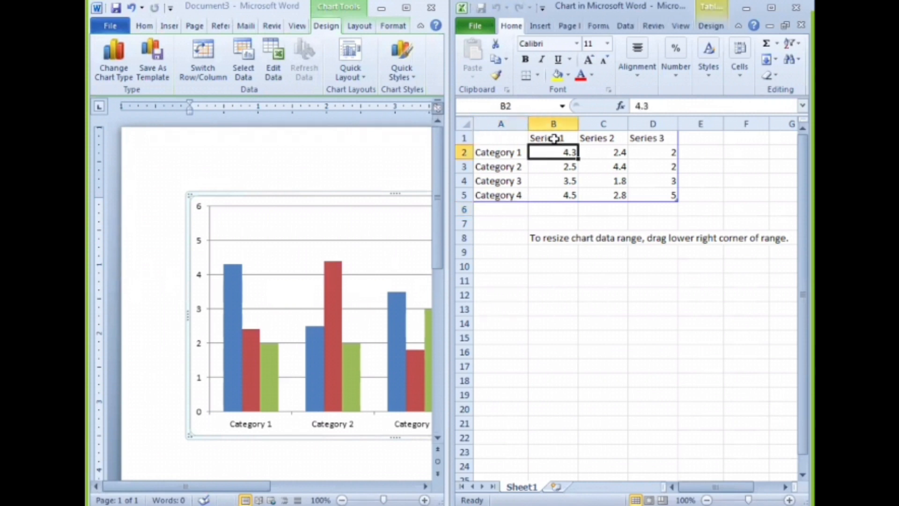
pyautogui.click(554, 138)
pyautogui.write('income')
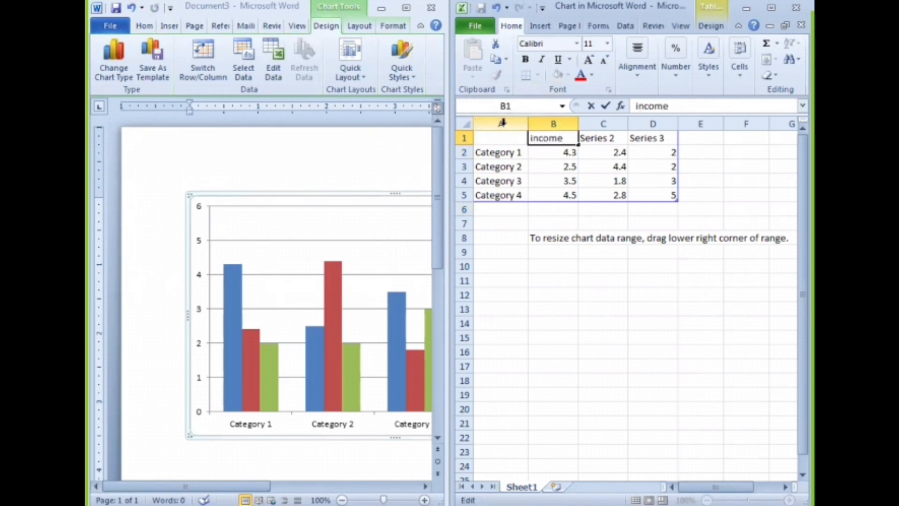
pyautogui.click(586, 139)
pyautogui.write('ex')
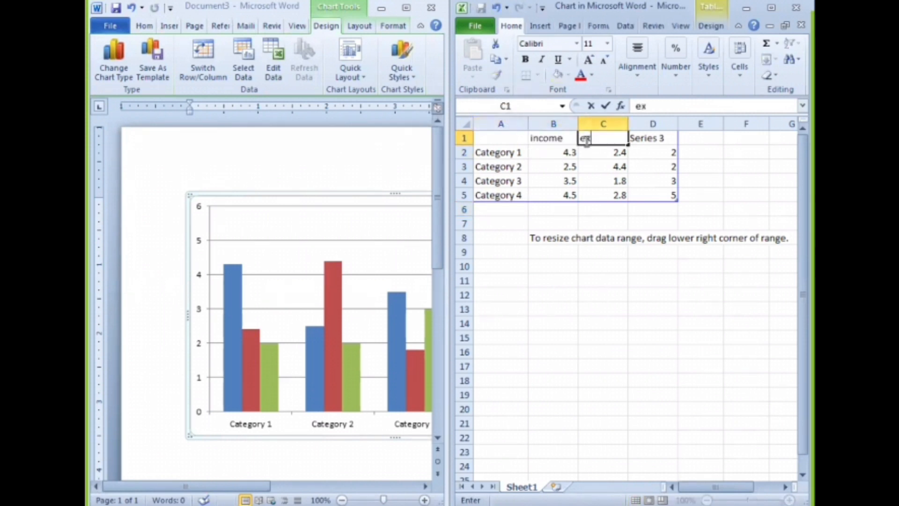
pyautogui.write('penses')
pyautogui.click(653, 139)
pyautogui.write('tot')
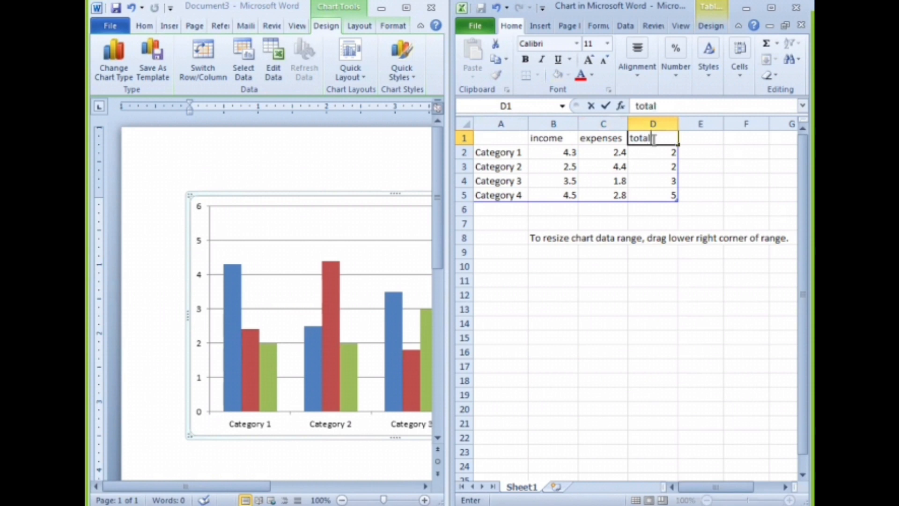
pyautogui.write('al')
# - Replace the category names in A2:A5 with the years 2075, 2076, 2077 and 2078
pyautogui.moveTo(500, 152); pyautogui.dragTo(501, 180)
pyautogui.click(502, 163)
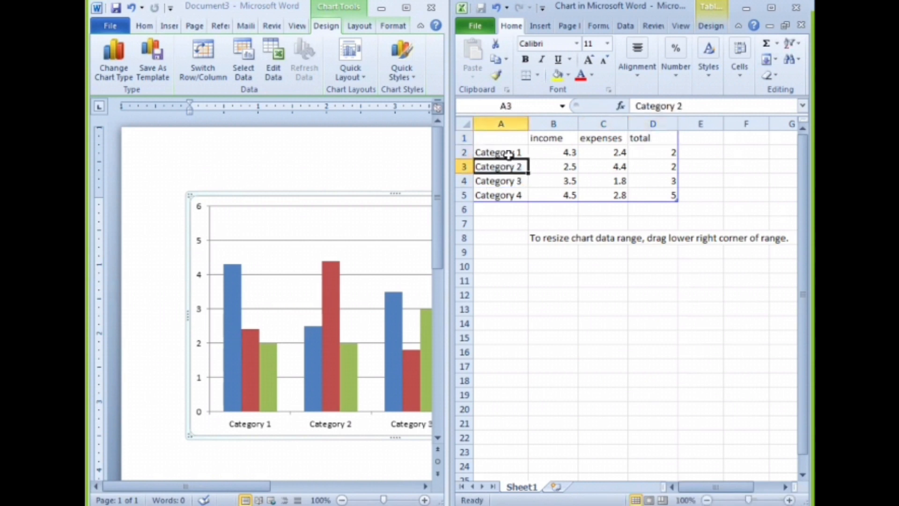
pyautogui.click(511, 153)
pyautogui.write('2078')
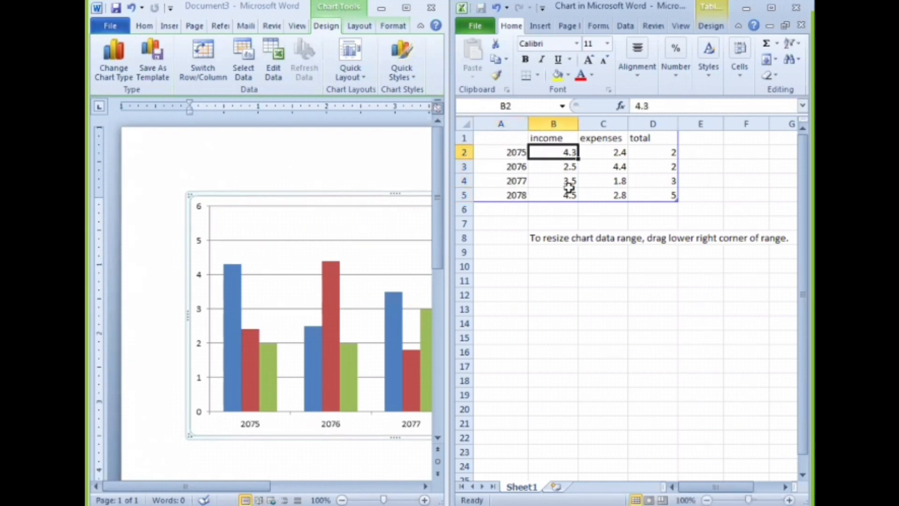
pyautogui.press('Down')
pyautogui.press('Down')
pyautogui.press('Down')
# - Clear the sample values from B2:D5, enter 50000 in B2 and 15000 in C2, and change the D1 header to saving
pyautogui.moveTo(561, 153); pyautogui.dragTo(667, 213)
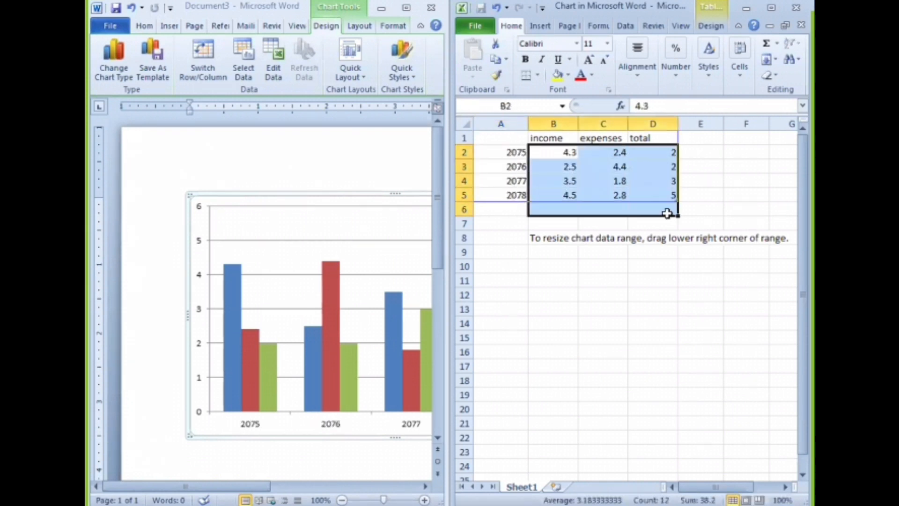
pyautogui.press('Delete')
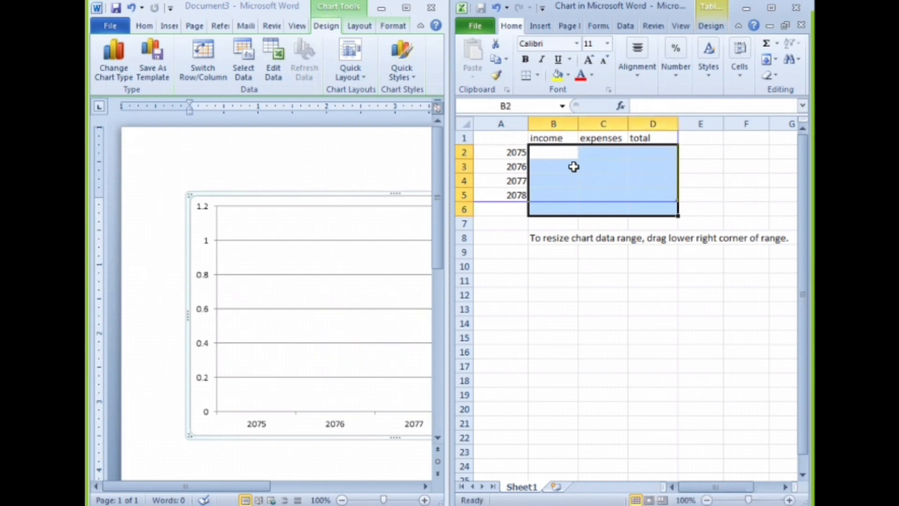
pyautogui.click(548, 152)
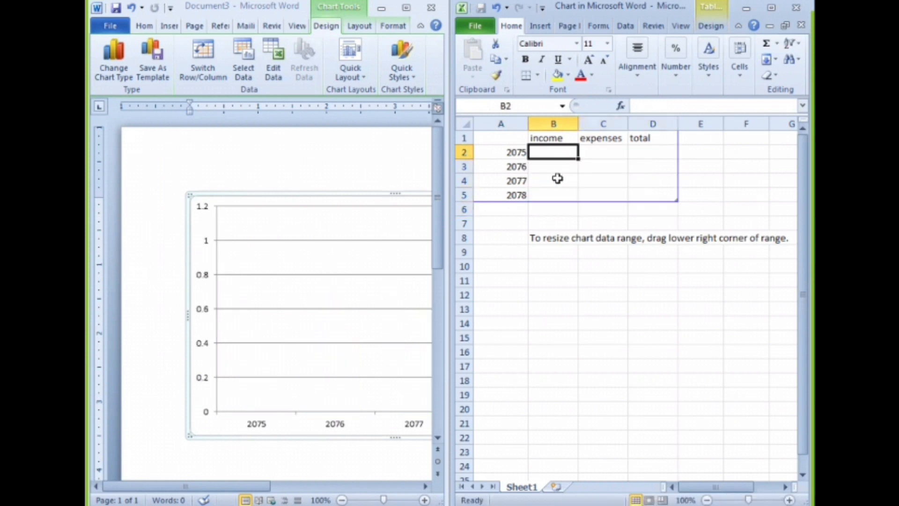
pyautogui.write('50000')
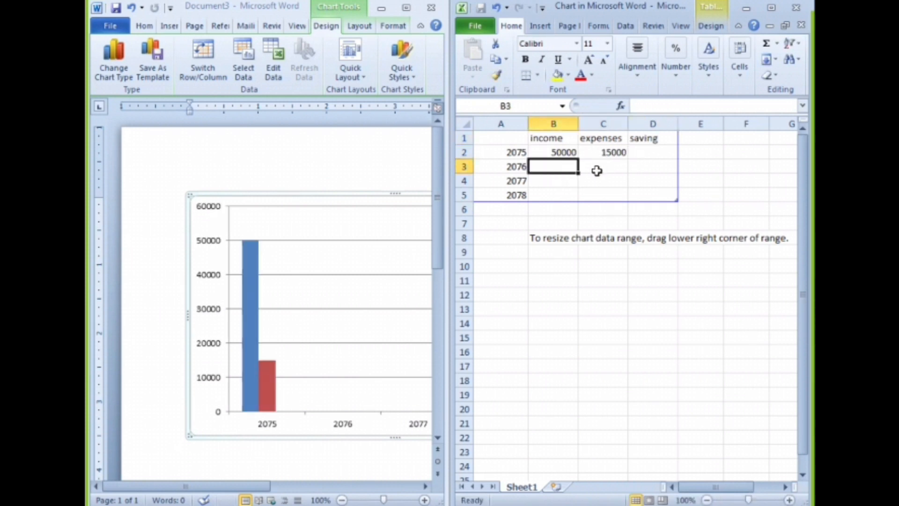
# - Fill B3:B5 with income 65000, 45000 and 55000, and C3:C5 with expenses 60000, 15000 and 5000
pyautogui.click(517, 163)
pyautogui.click(554, 168)
pyautogui.write('65000')
pyautogui.press('Tab')
pyautogui.write('60000')
pyautogui.press('Return')
pyautogui.write('45000')
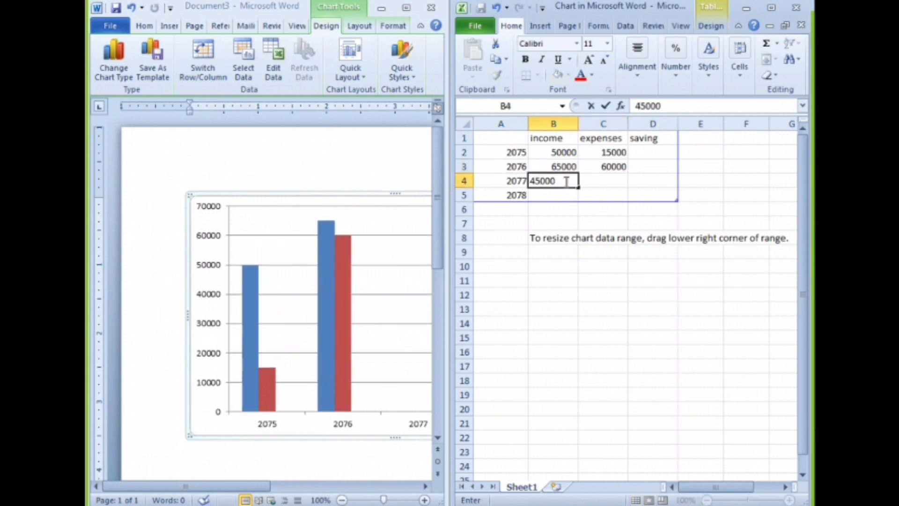
pyautogui.press('Tab')
pyautogui.write('15000 55000\t5000')
pyautogui.click(660, 153)
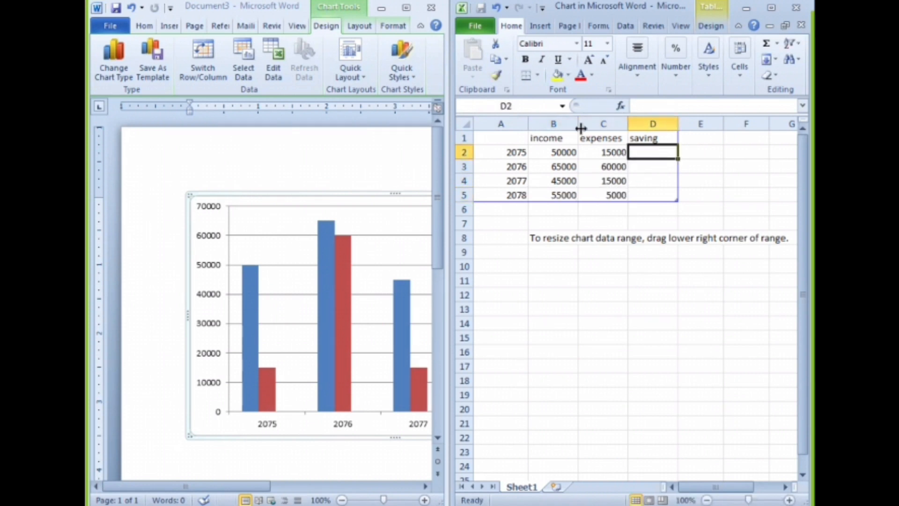
pyautogui.click(557, 152)
pyautogui.click(599, 149)
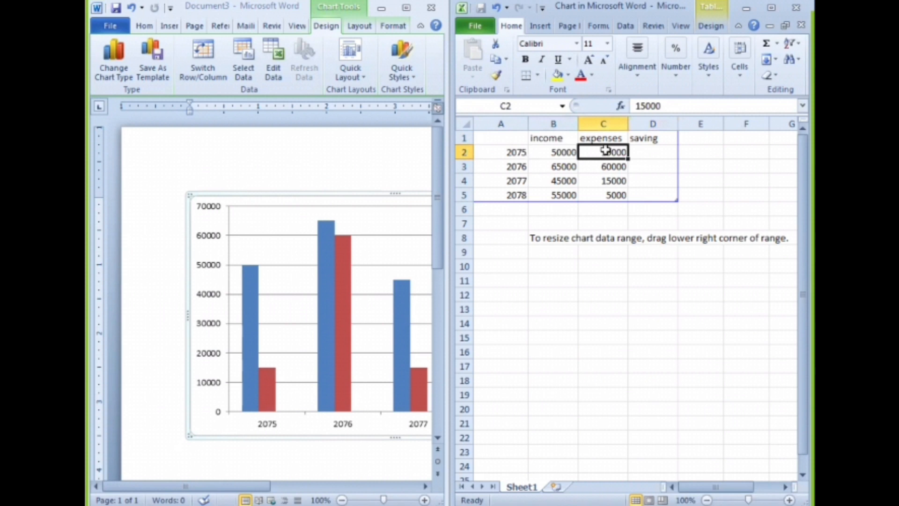
pyautogui.click(657, 151)
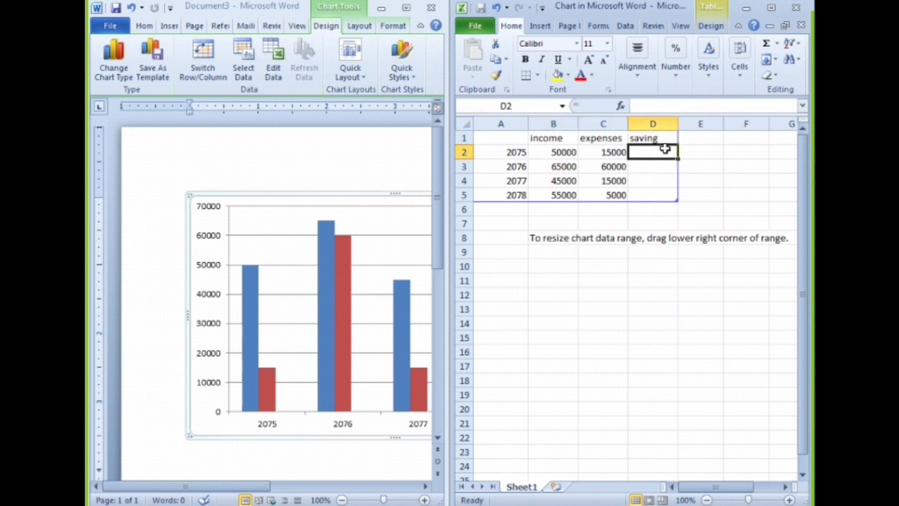
pyautogui.write('=')
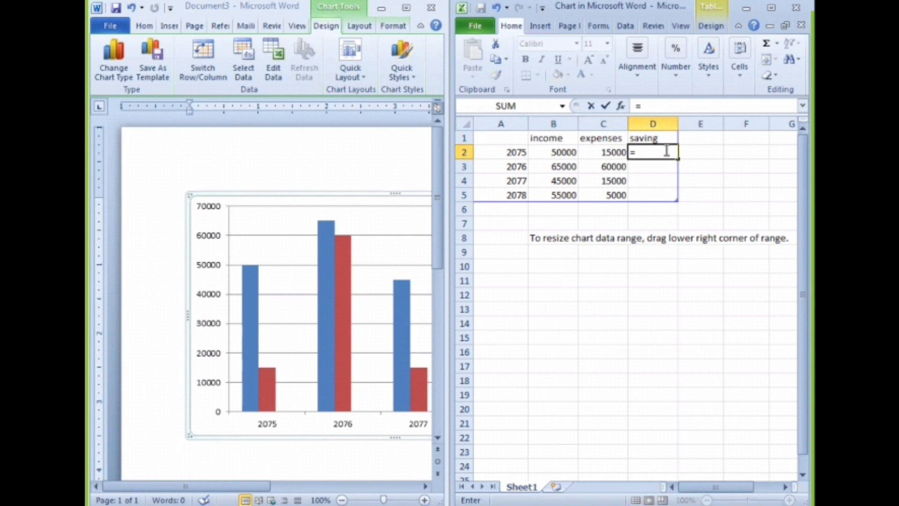
pyautogui.click(555, 154)
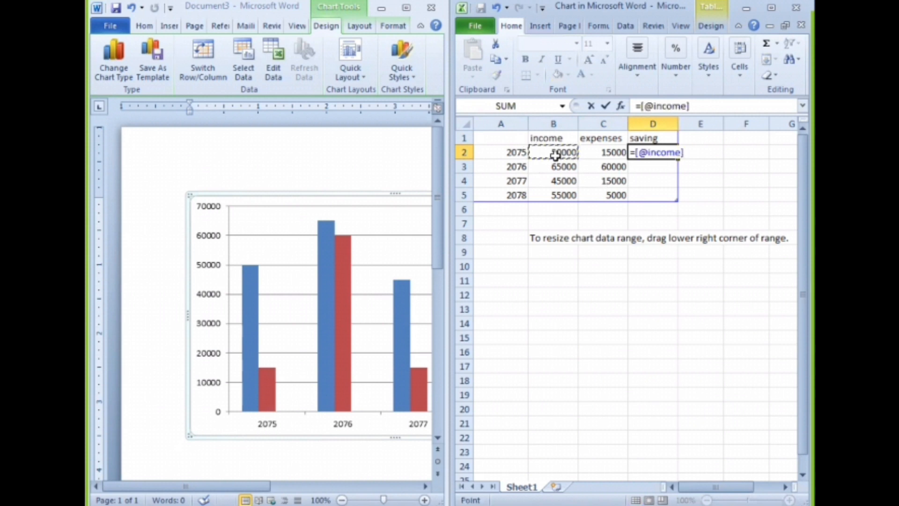
pyautogui.write('-')
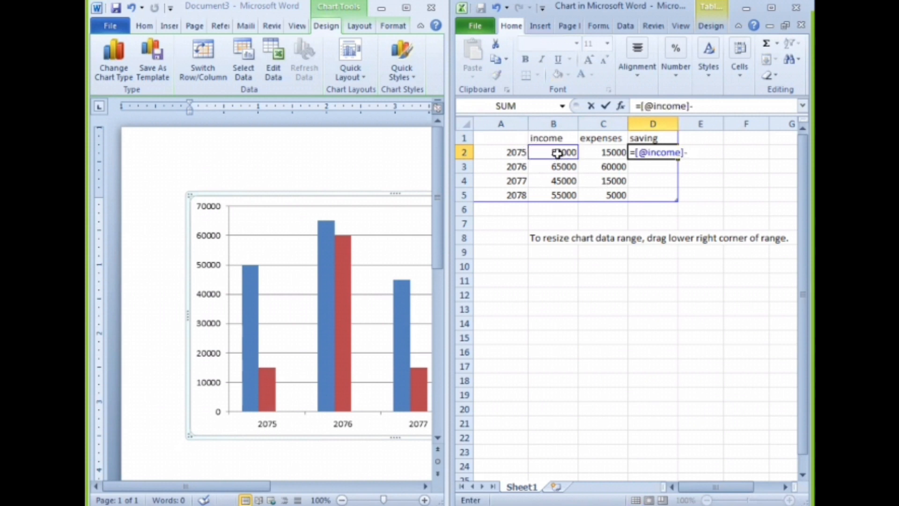
pyautogui.click(601, 151)
pyautogui.press('Return')
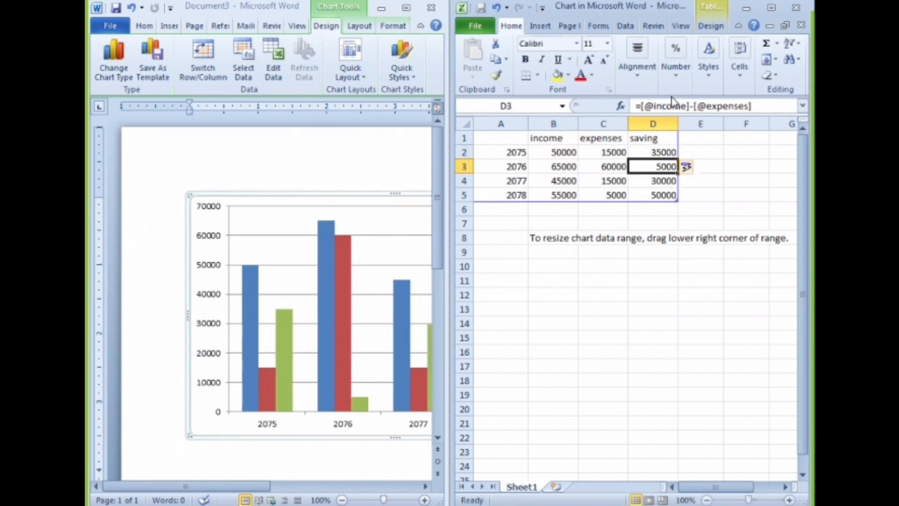
pyautogui.click(795, 7)
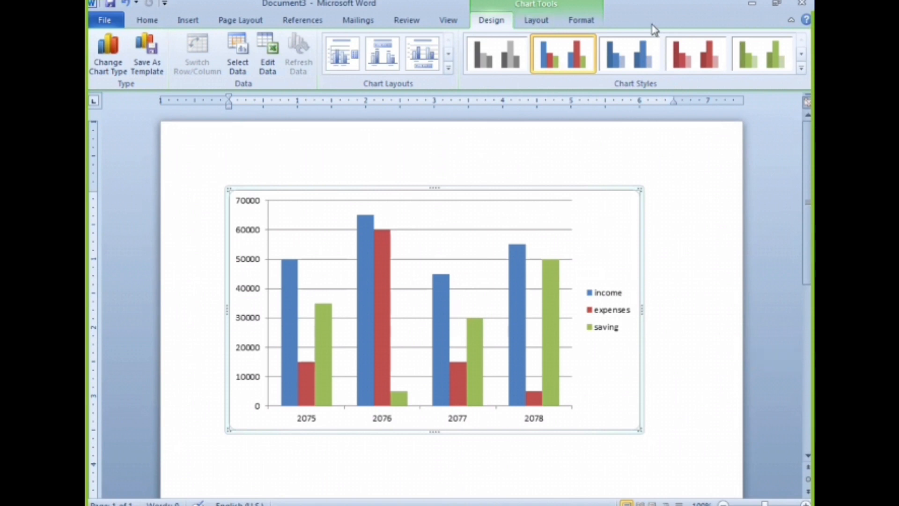
# - Try the green chart style on a black background, restore the multicolour style, and browse the available chart layouts
pyautogui.click(802, 70)
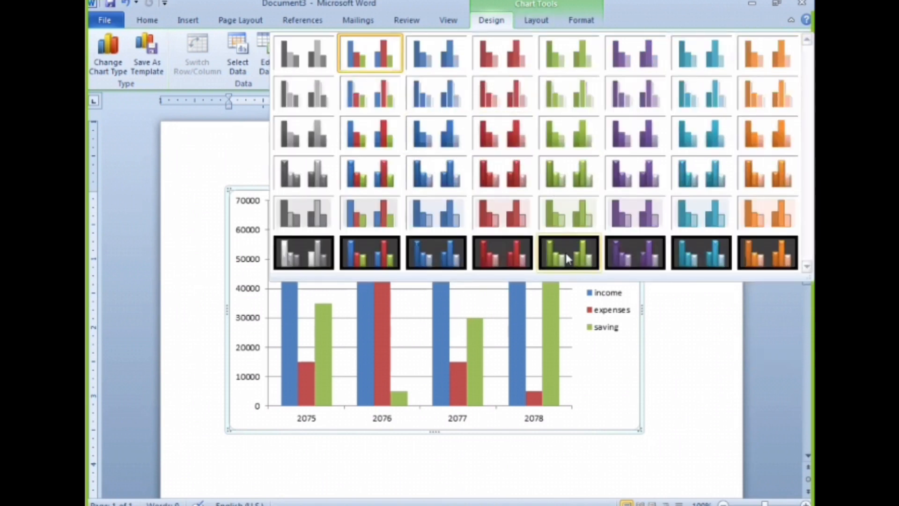
pyautogui.click(564, 252)
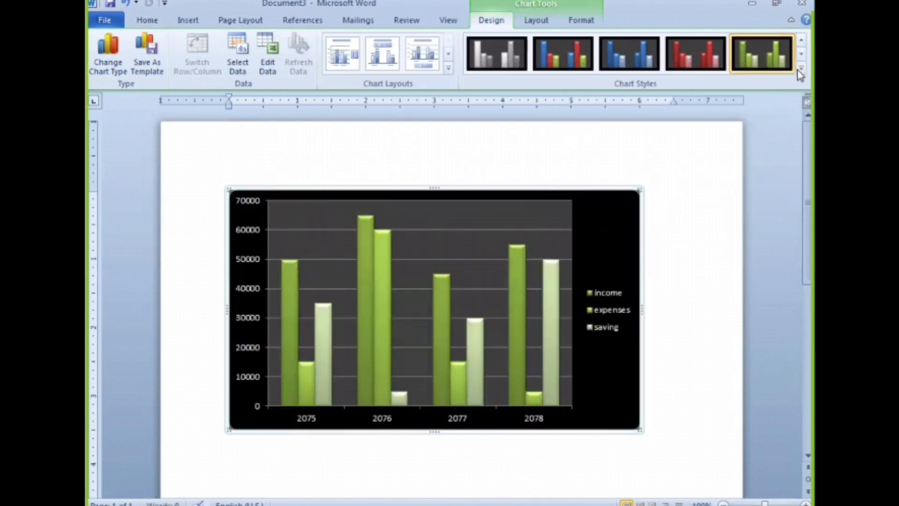
pyautogui.click(802, 71)
pyautogui.click(371, 54)
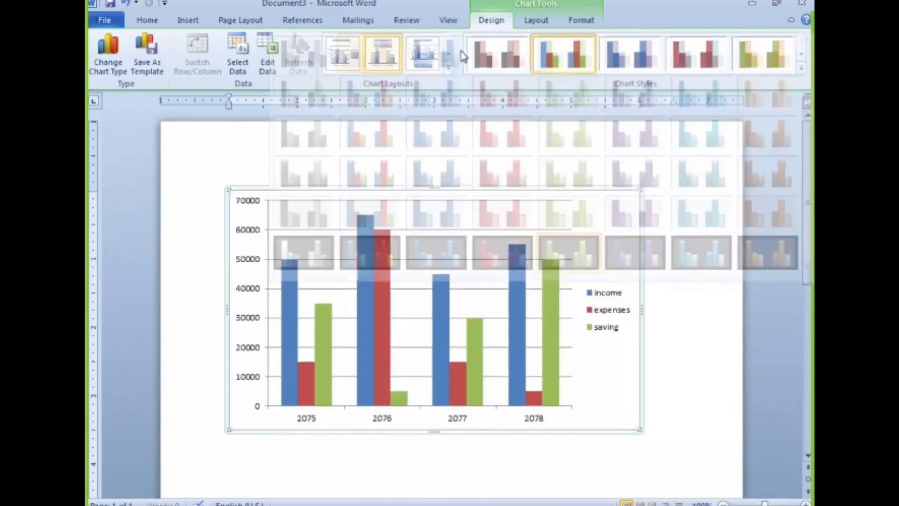
pyautogui.click(448, 69)
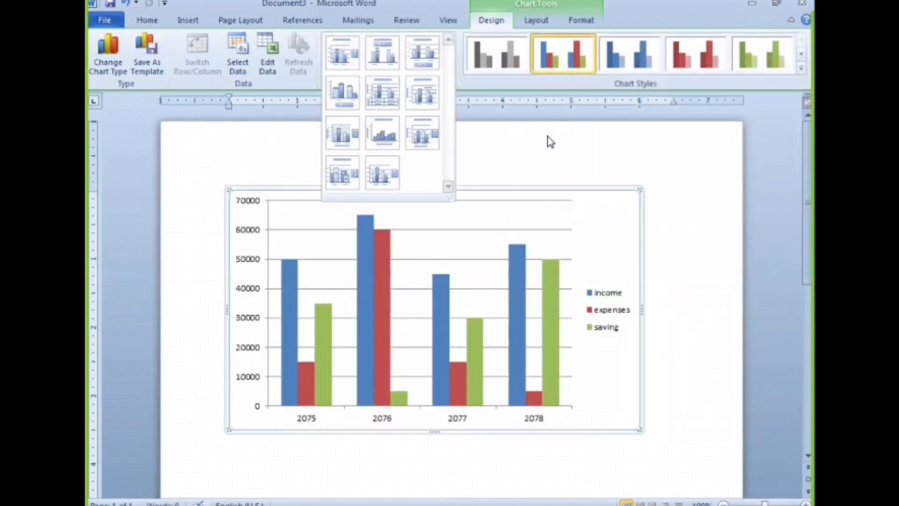
pyautogui.click(524, 111)
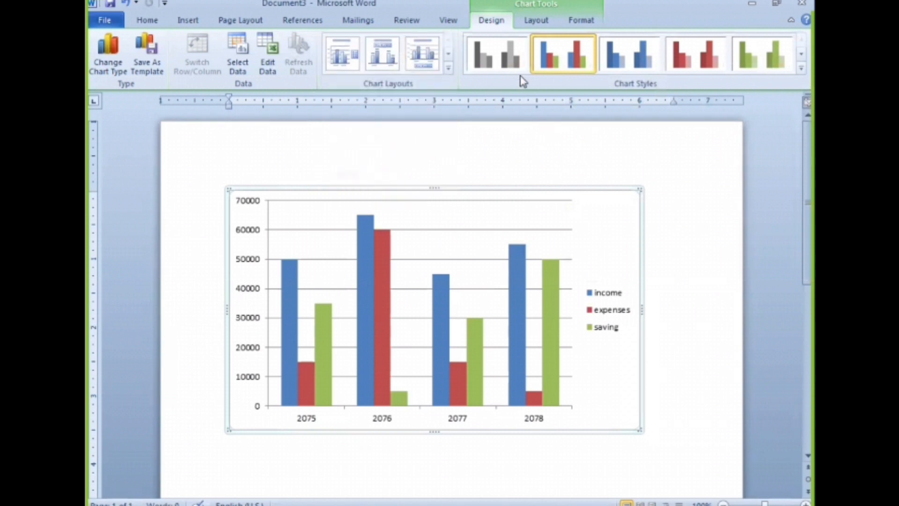
# - Try a centered overlay title on the chart and shift it slightly downward
pyautogui.click(536, 20)
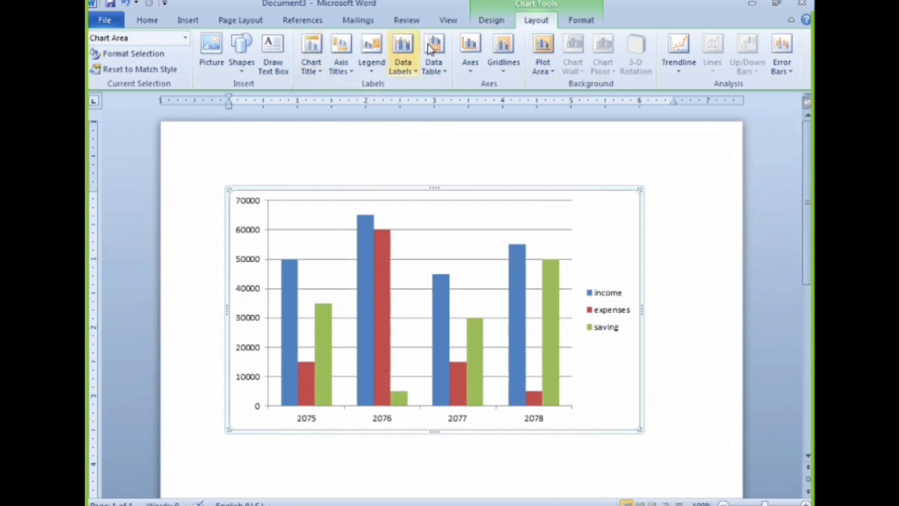
pyautogui.click(318, 69)
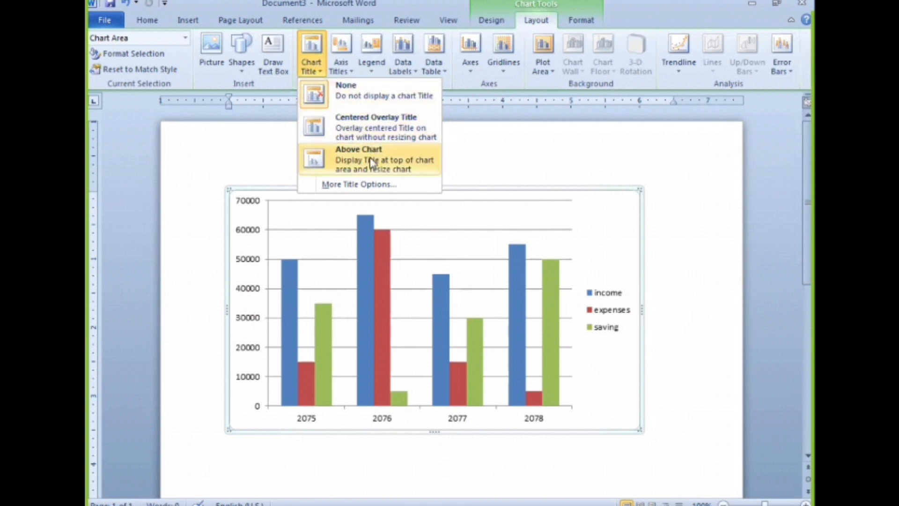
pyautogui.click(369, 134)
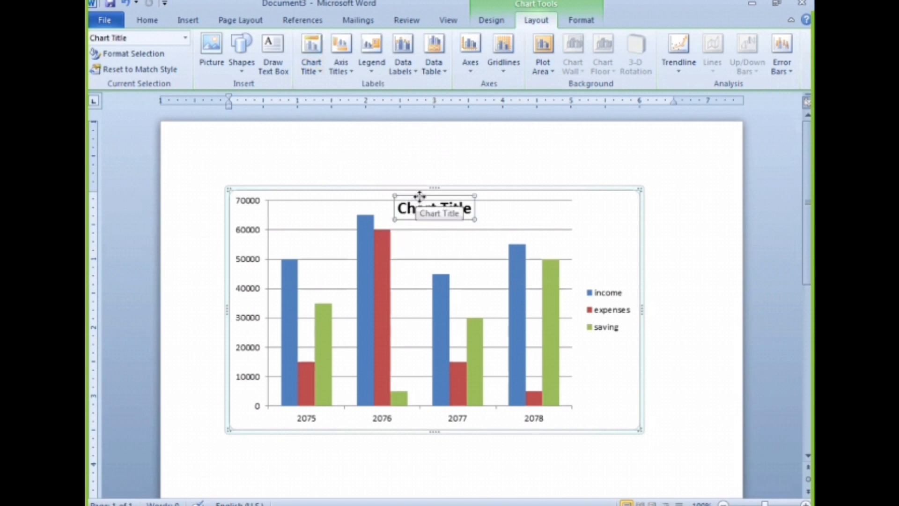
pyautogui.moveTo(419, 195)
pyautogui.mouseDown()
pyautogui.moveTo(420, 220)
pyautogui.moveTo(425, 195)
pyautogui.mouseUp()
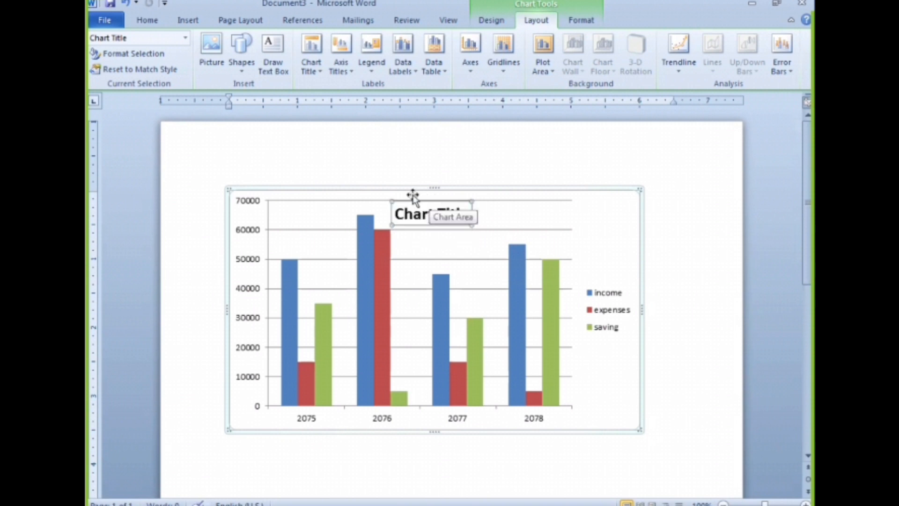
# - Place the chart title above the chart and replace its text with "our expenses and income details"
pyautogui.click(313, 66)
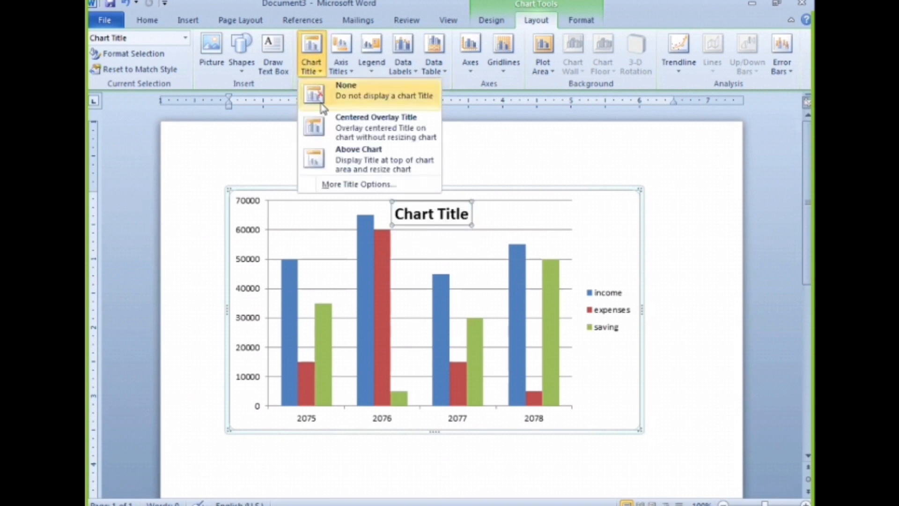
pyautogui.click(348, 159)
pyautogui.click(416, 208)
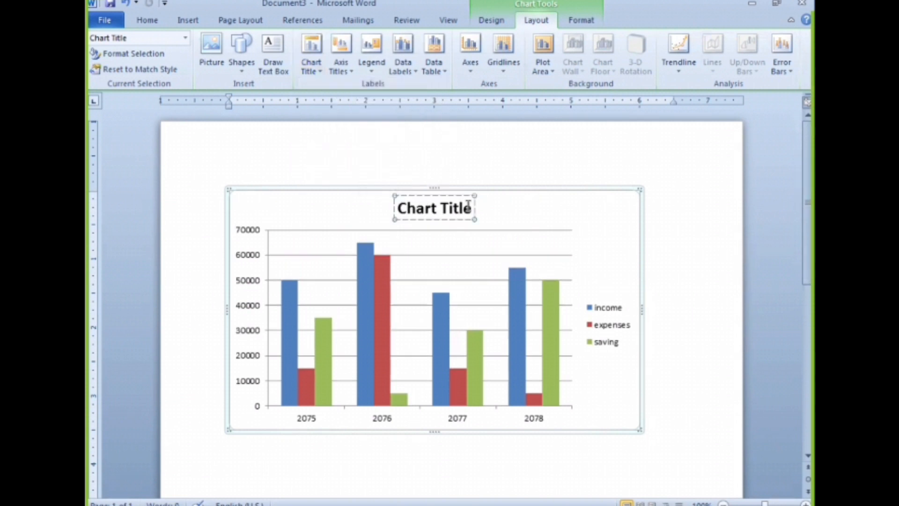
pyautogui.moveTo(472, 209); pyautogui.dragTo(397, 208)
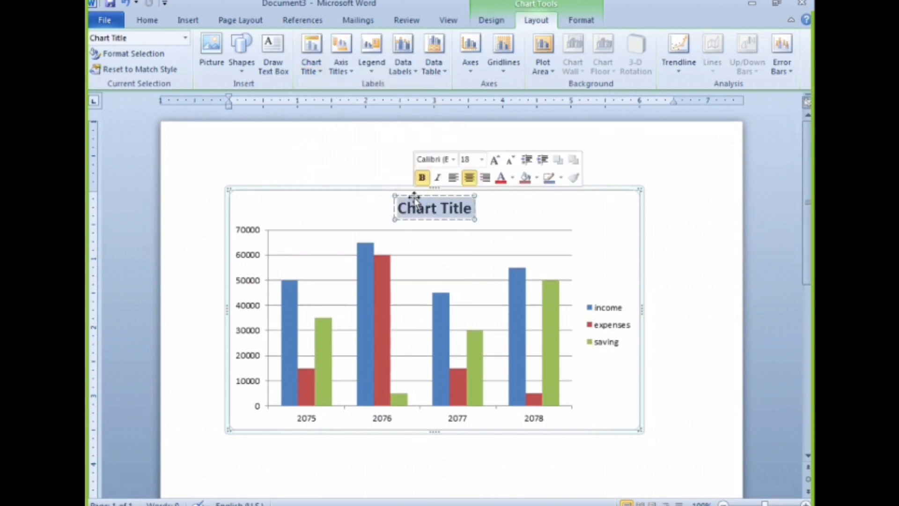
pyautogui.press('Delete')
pyautogui.write('Your')
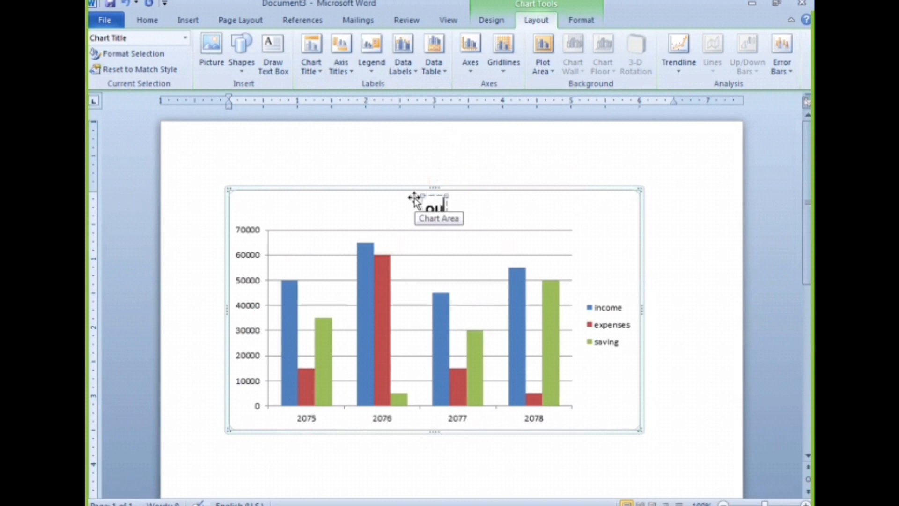
pyautogui.write(' ex')
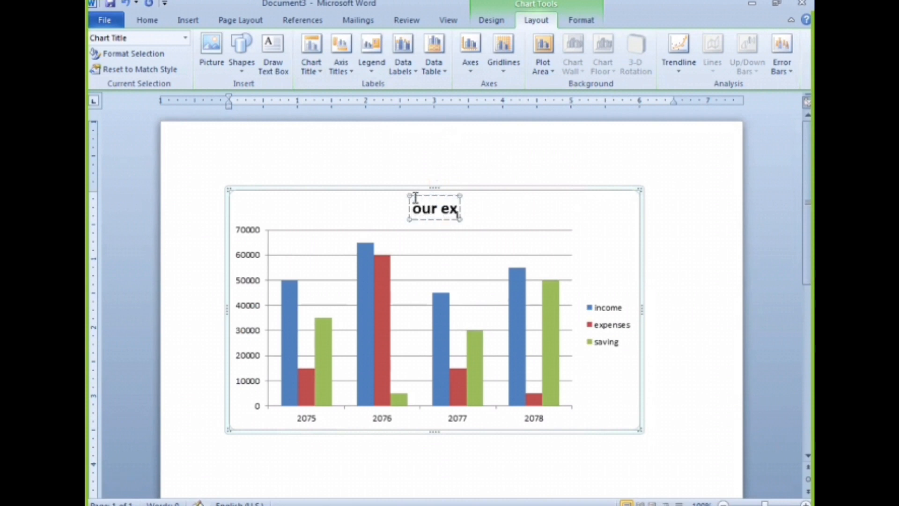
pyautogui.write('penses')
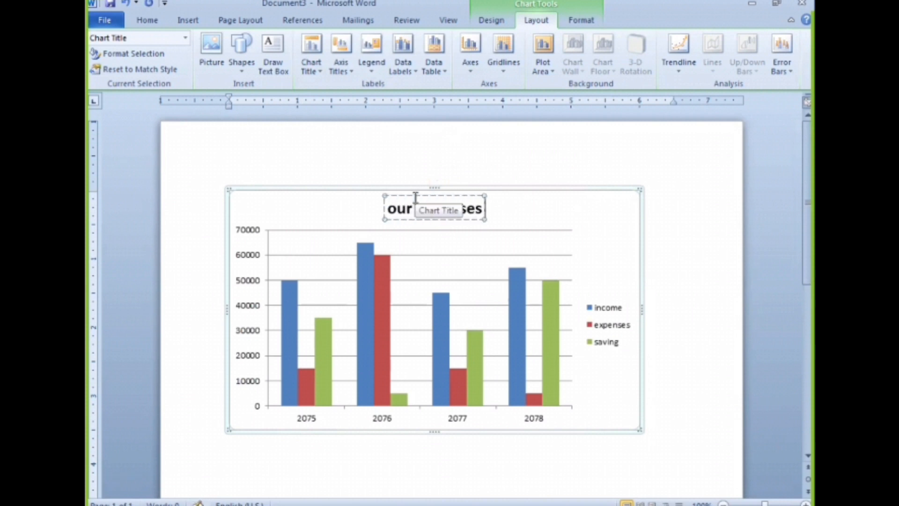
pyautogui.write(' and in')
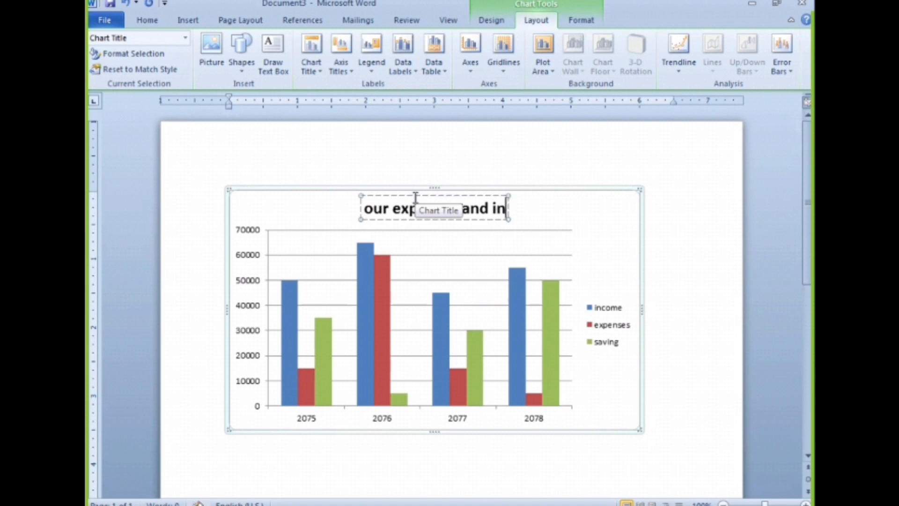
pyautogui.write('conem')
pyautogui.press('BackSpace')
pyautogui.press('BackSpace')
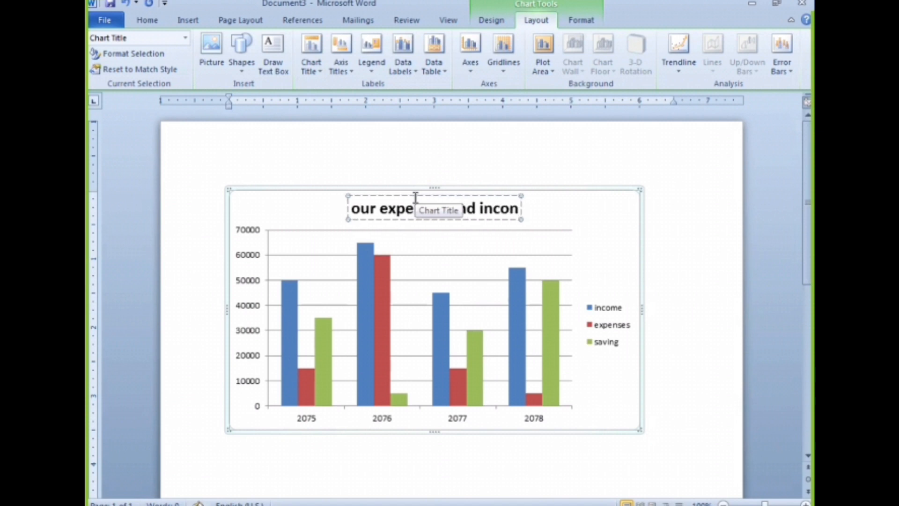
pyautogui.write('me de')
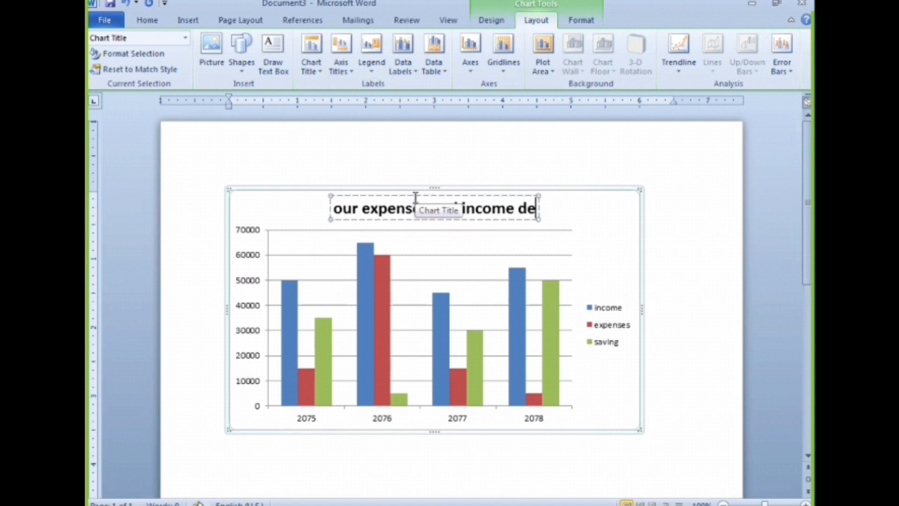
pyautogui.write('ta')
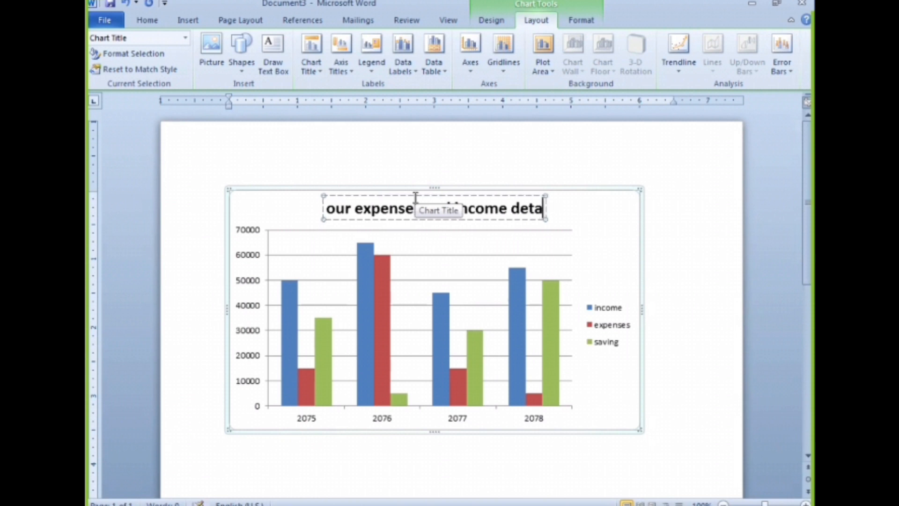
pyautogui.write('il')
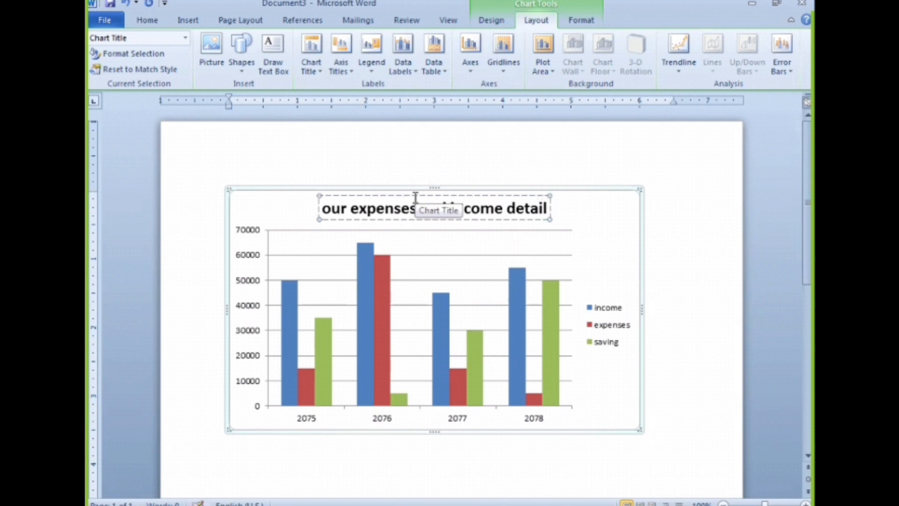
pyautogui.write('s')
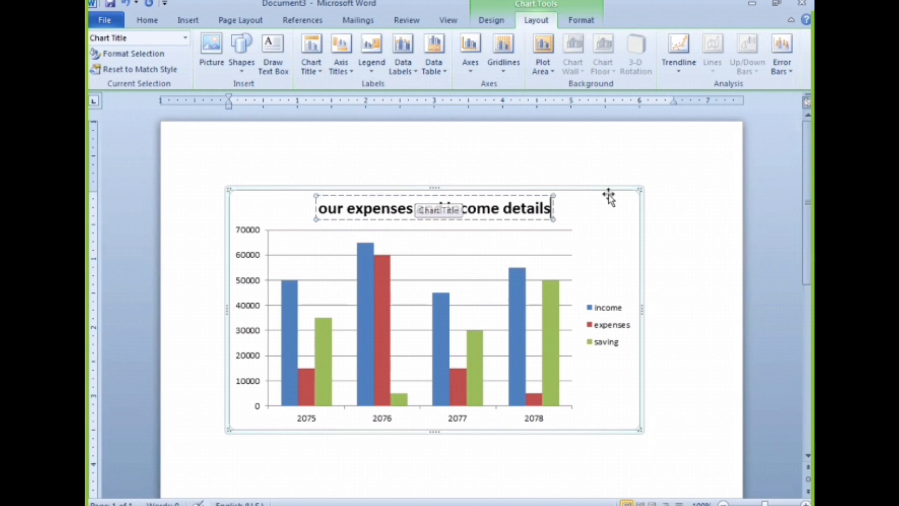
pyautogui.click(607, 196)
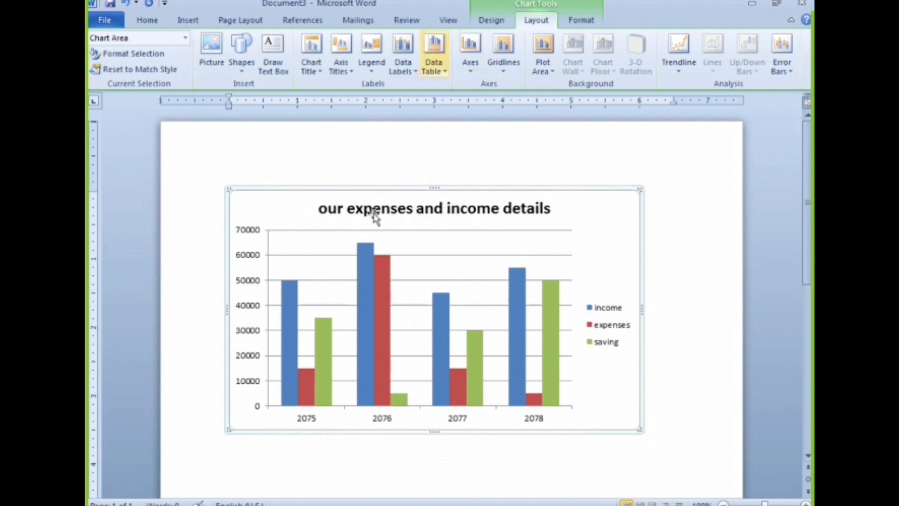
# - Try the centered overlay placement for the chart title and return the title to above the chart
pyautogui.click(319, 85)
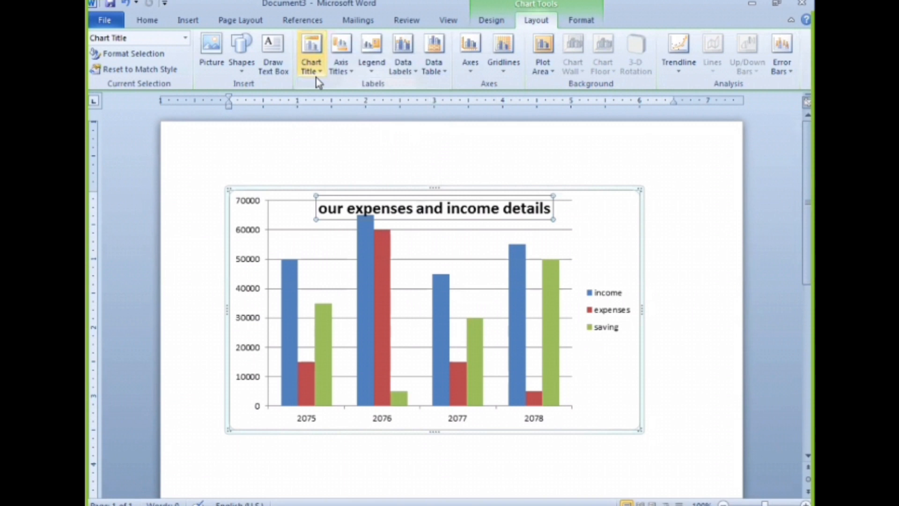
pyautogui.click(318, 83)
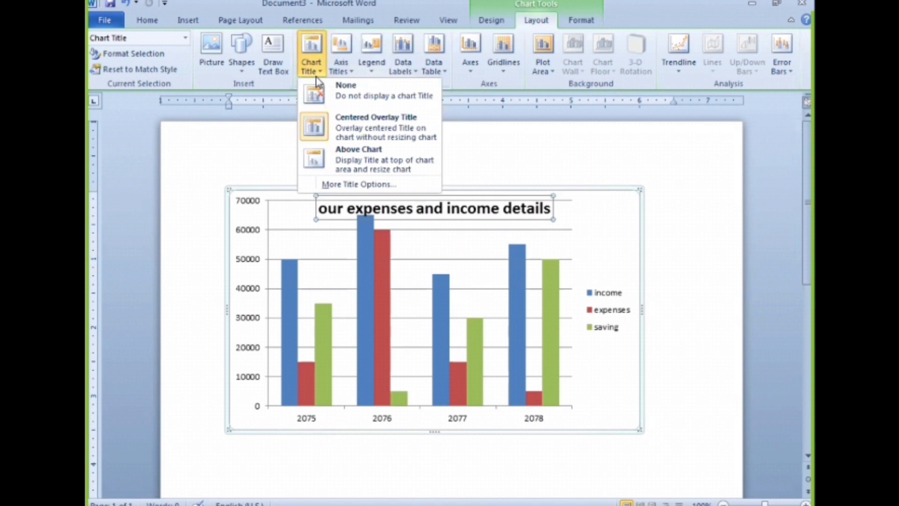
pyautogui.click(359, 152)
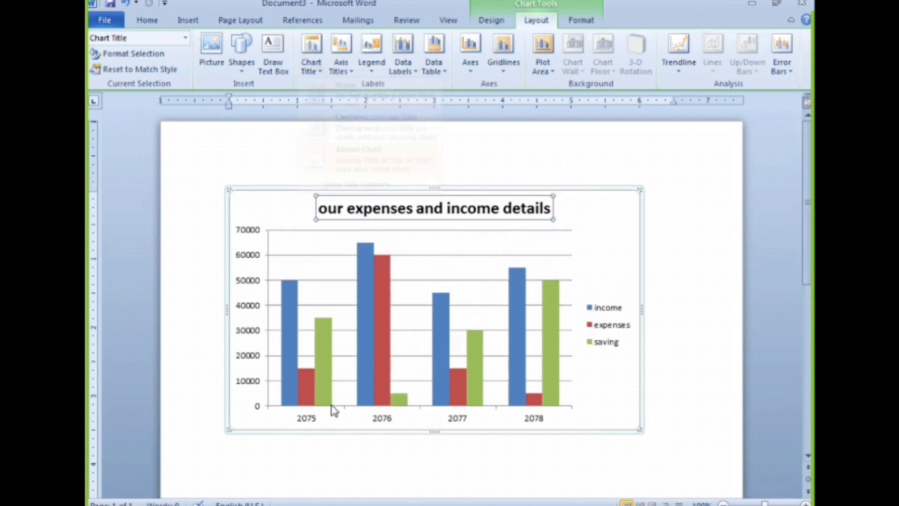
# - Select the vertical value axis of the chart
pyautogui.click(245, 237)
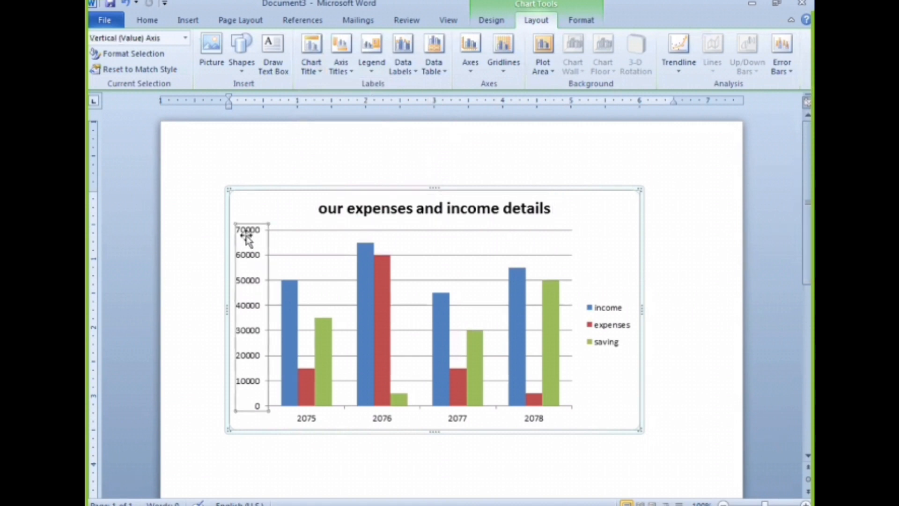